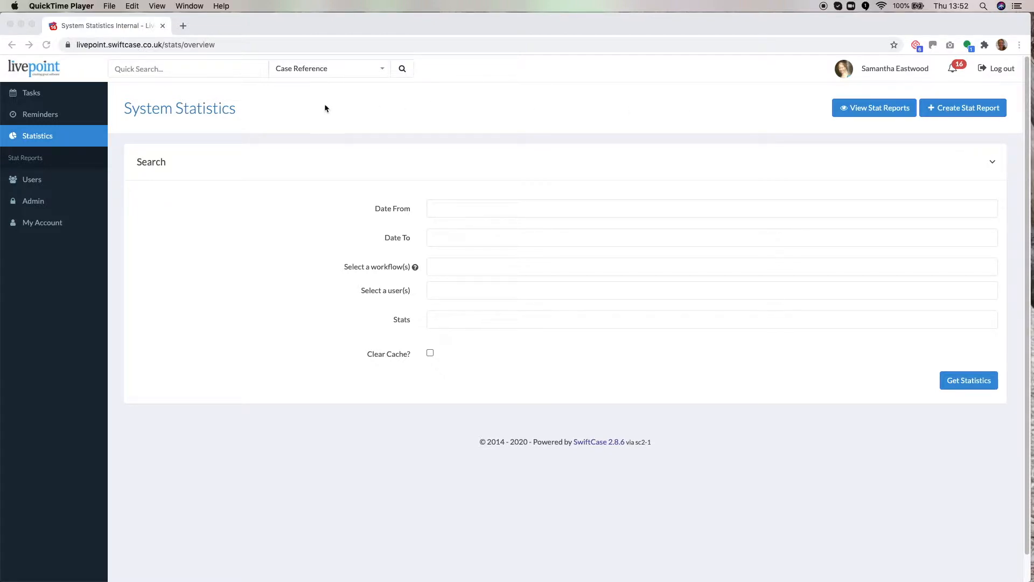
Step: Start a new stat report from the Stat Reports list and name it "Monthly Stats"
click(37, 161)
click(34, 162)
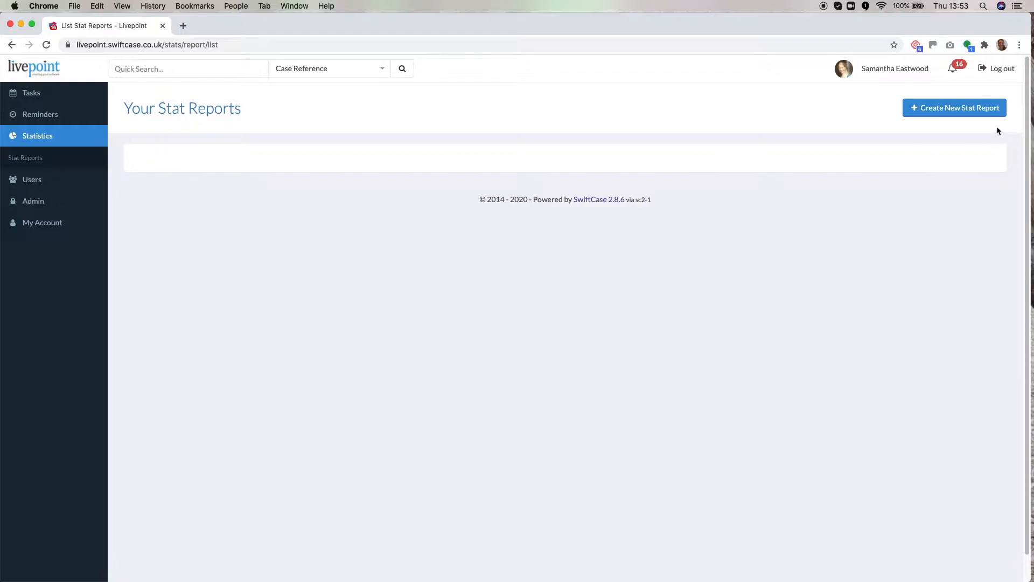
click(949, 109)
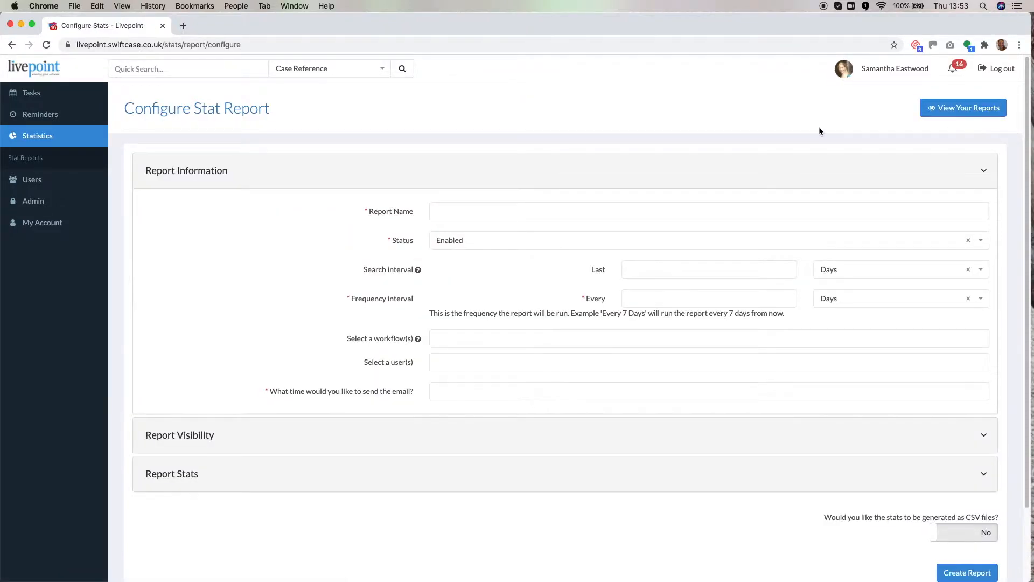
click(483, 213)
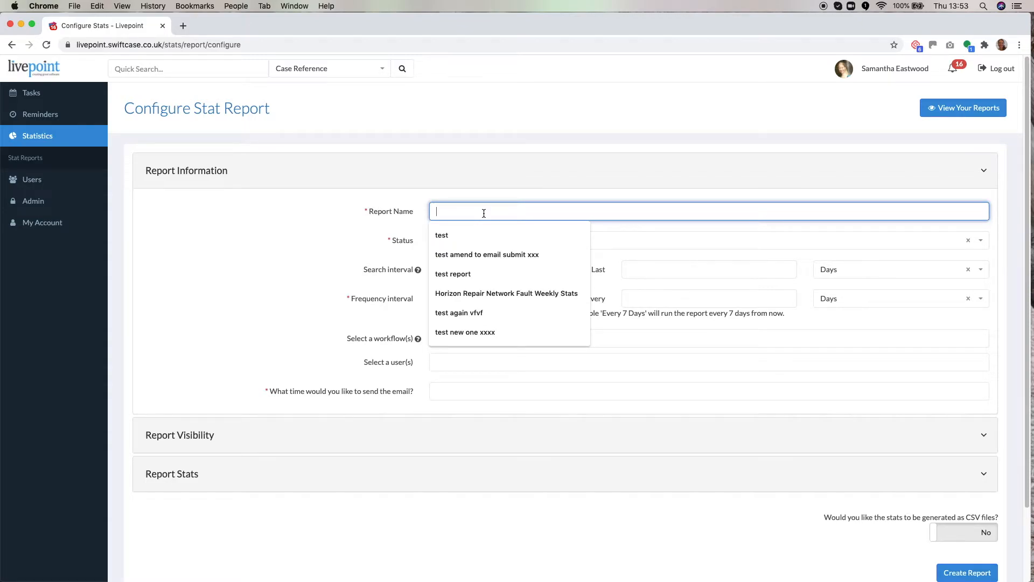
text(Monthly Stats)
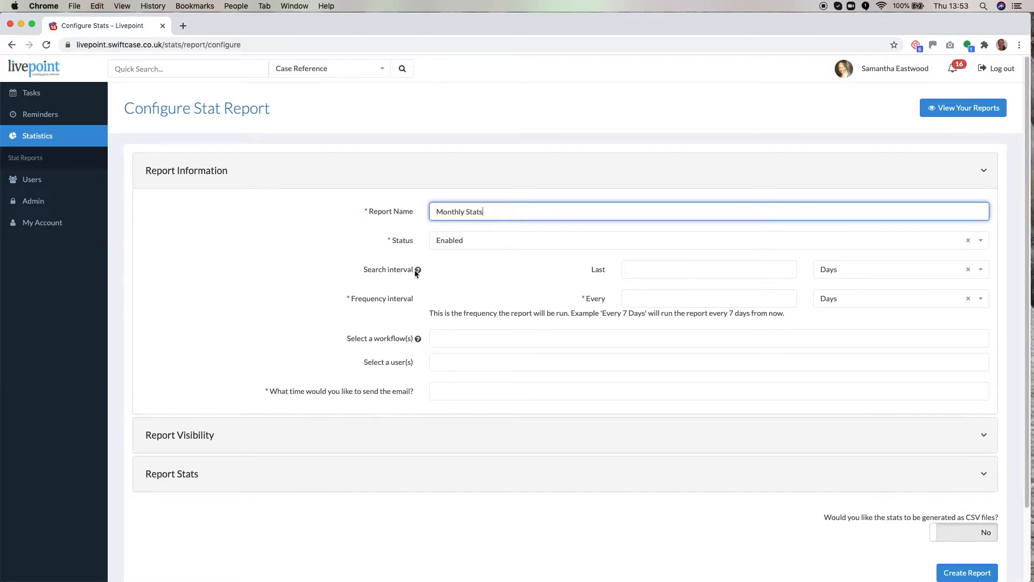
Step: Set the report's search interval to the last 1 month
click(634, 271)
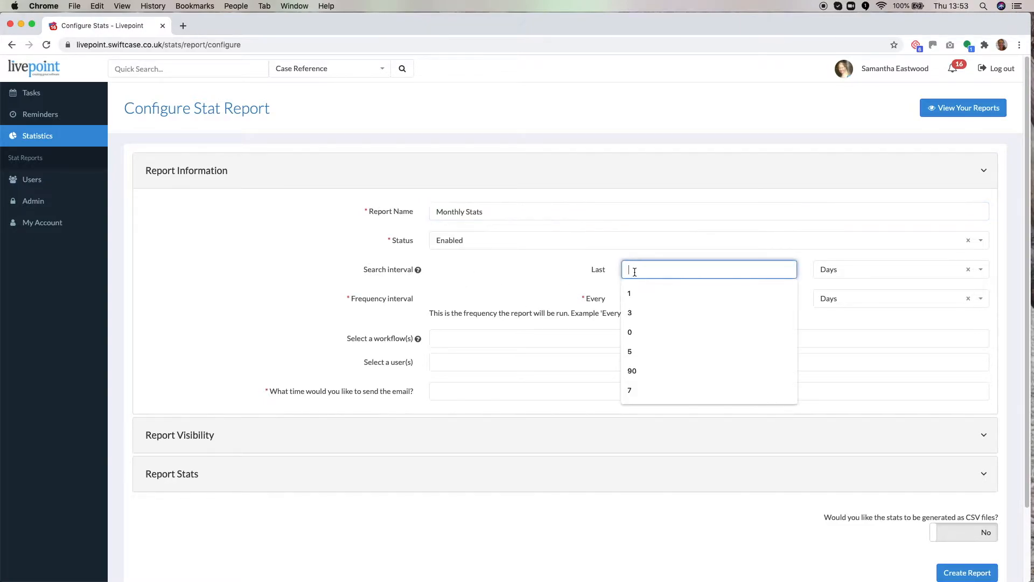
text(1)
click(838, 276)
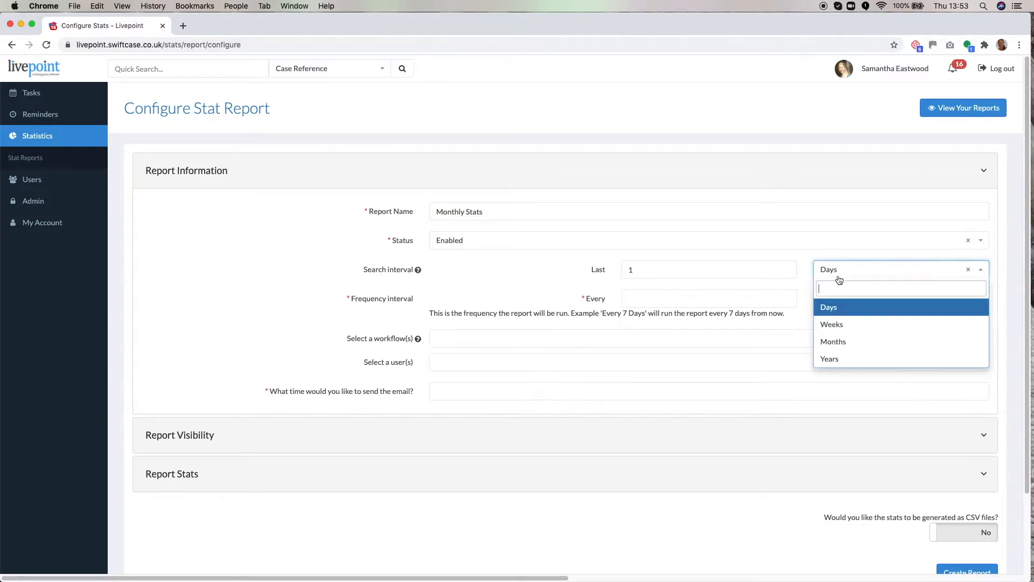
click(836, 345)
Step: Set the report's frequency interval to every 1 month
key(Tab)
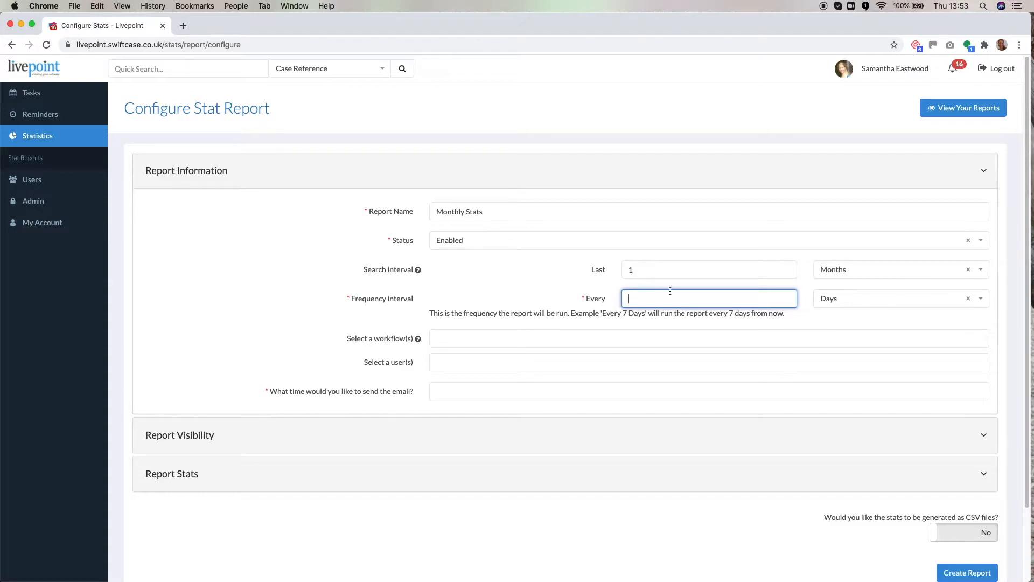
click(853, 297)
click(848, 369)
click(599, 299)
Step: Look through the workflow choices and check the user filter without selecting anything in either
click(461, 338)
scroll(477, 407, down, 1)
scroll(478, 408, down, 3)
scroll(463, 397, up, 5)
click(386, 343)
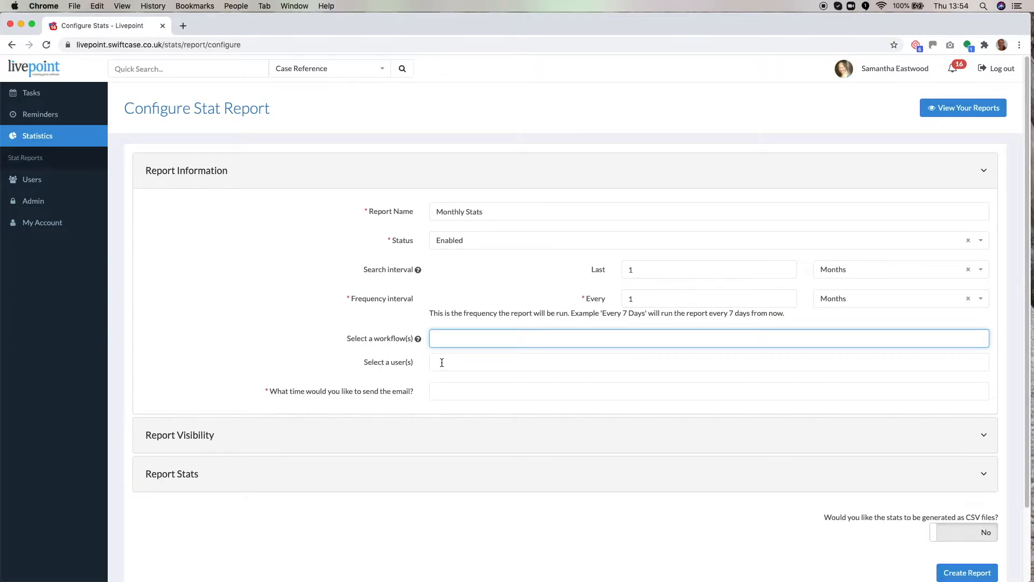
click(441, 363)
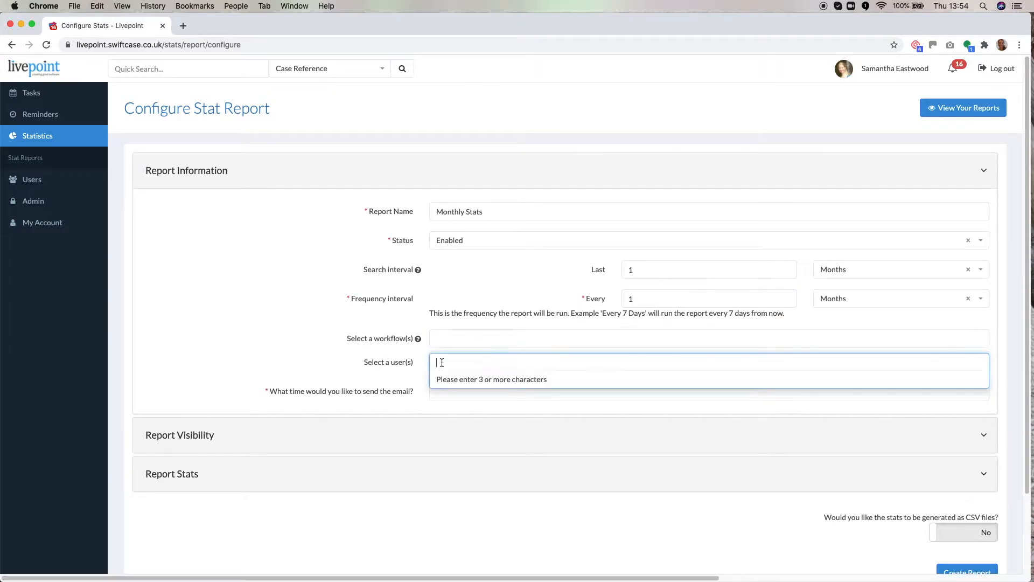
click(397, 365)
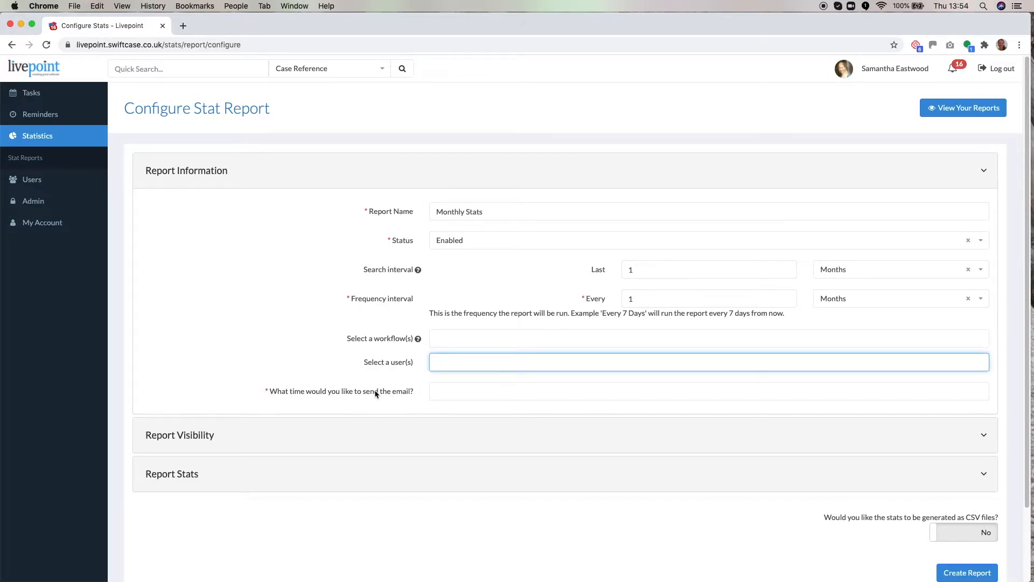
Step: Set the report email to be sent at 09:00
click(455, 391)
scroll(488, 442, down, 5)
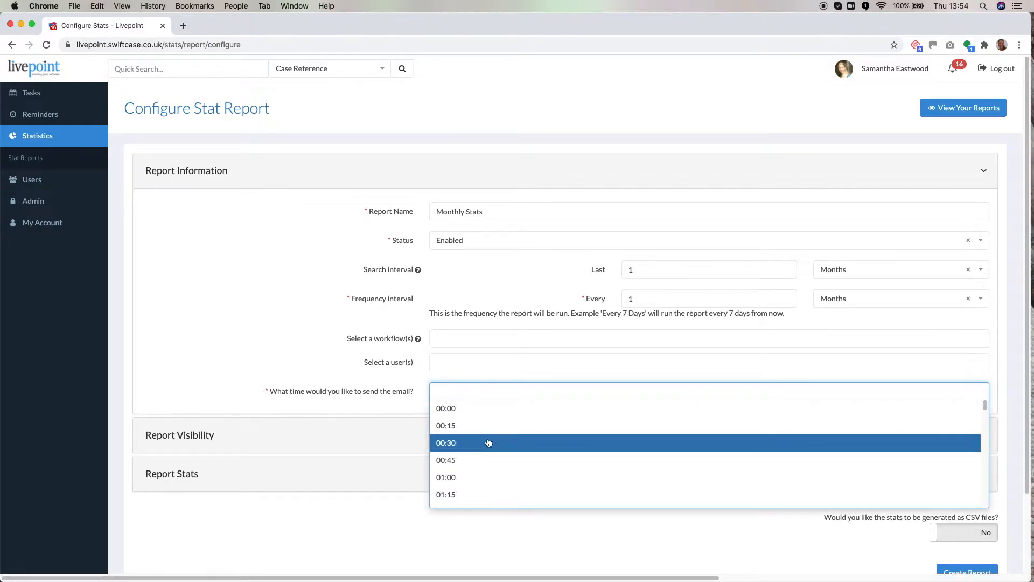
scroll(482, 434, down, 10)
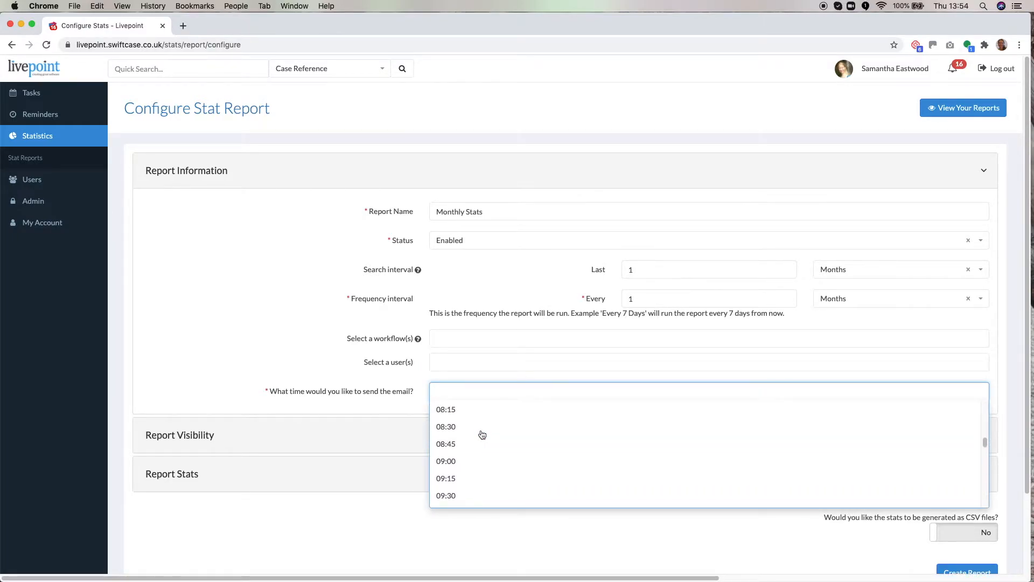
click(470, 458)
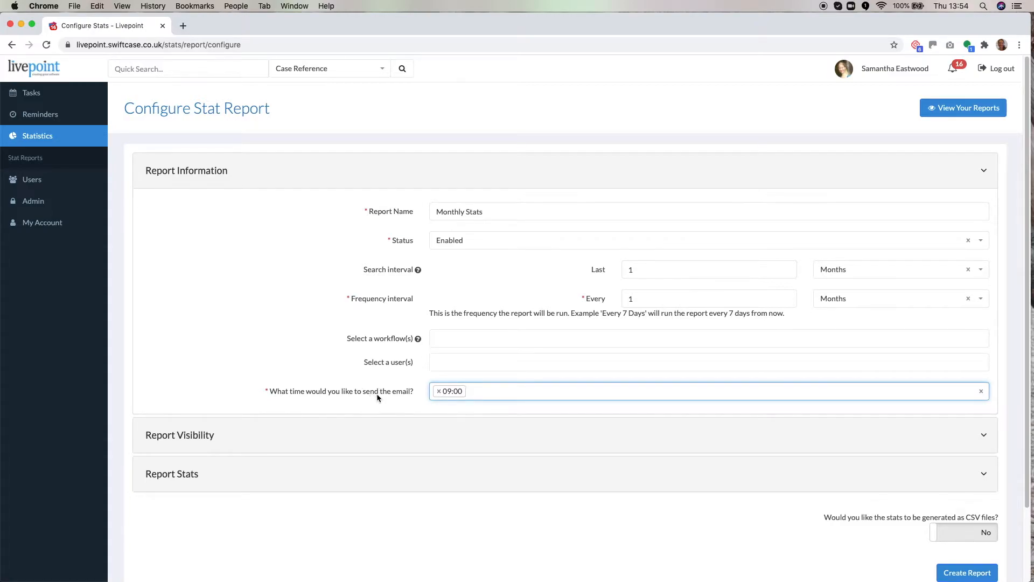
Step: Expand Report Visibility and share the report with the logged-in user and one colleague
scroll(377, 398, down, 1)
click(380, 417)
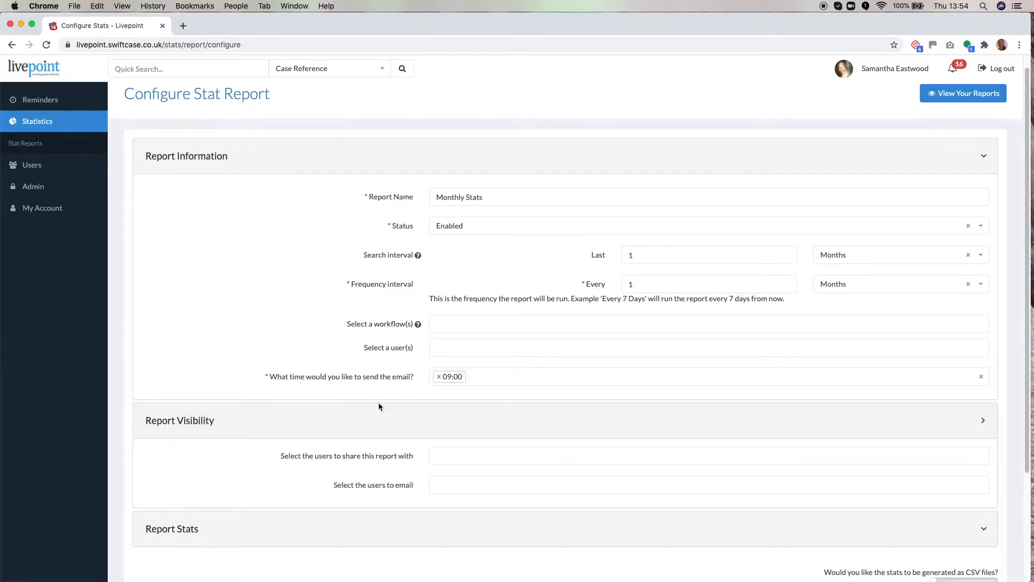
scroll(378, 402, down, 2)
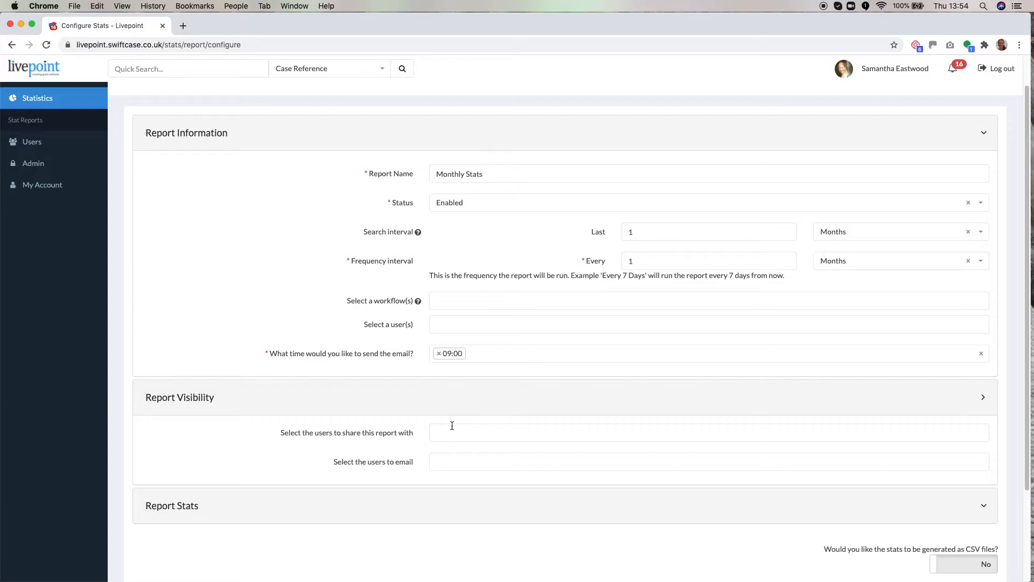
click(445, 433)
text(eastwoo)
click(471, 449)
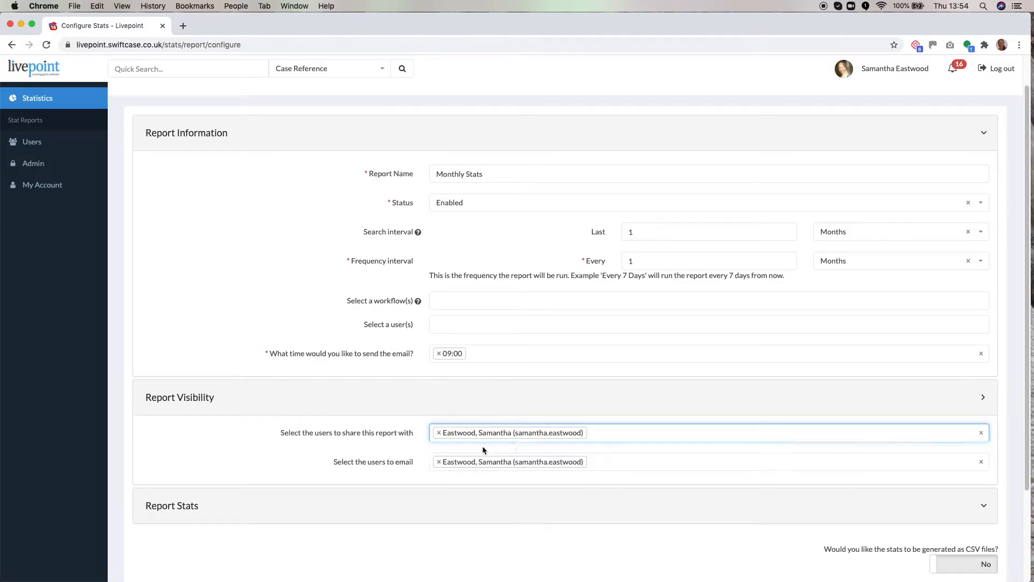
click(613, 433)
text(alki)
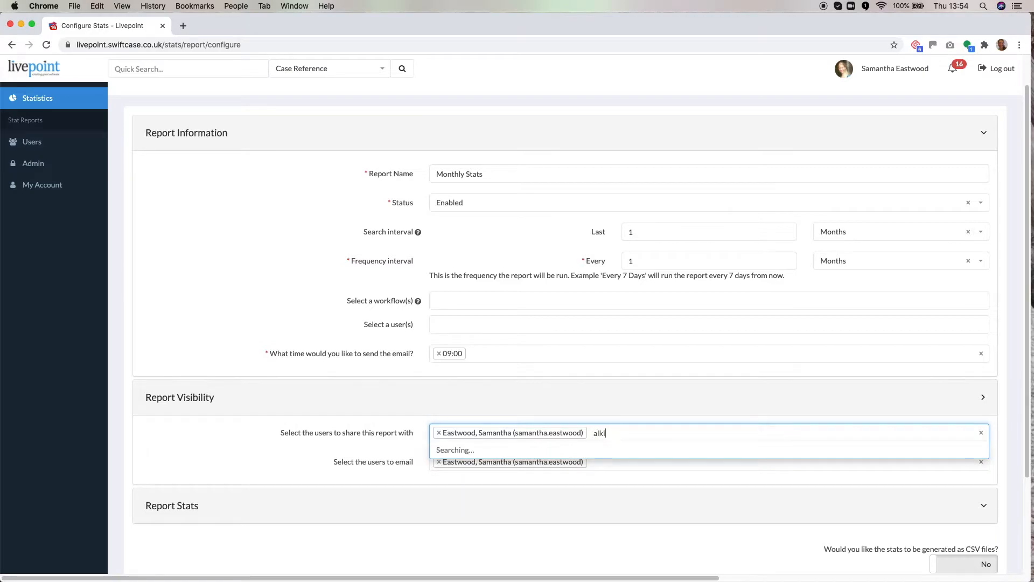
text(s)
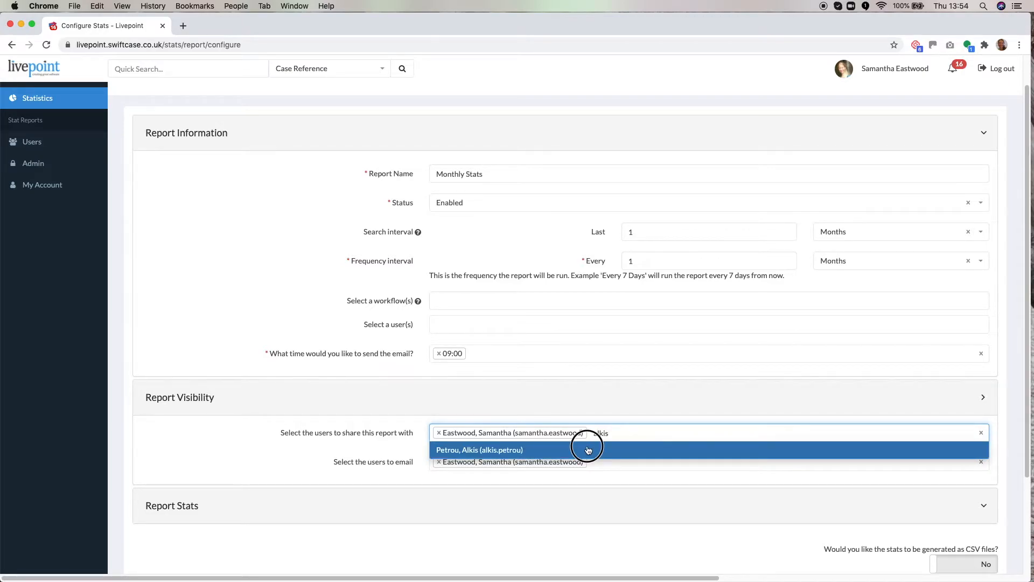
click(589, 447)
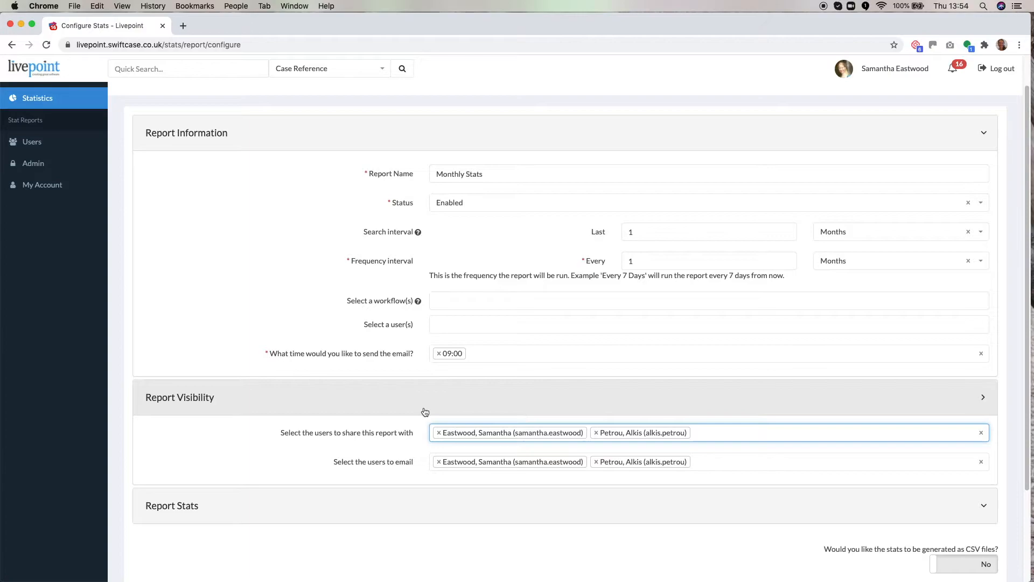
Step: Remove the colleague from the users to email, keeping only the logged-in user as recipient
scroll(423, 411, down, 2)
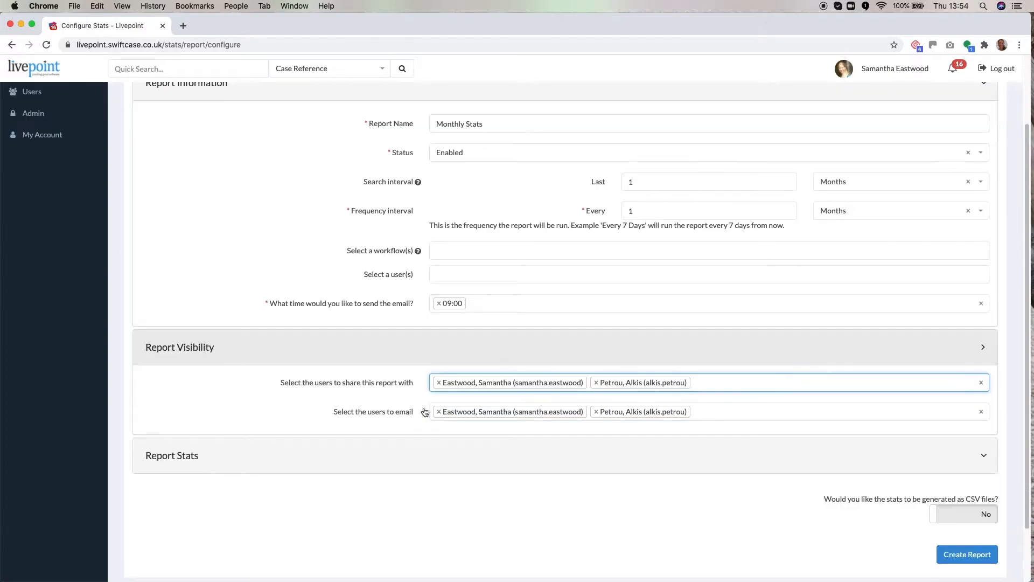
click(596, 412)
click(387, 418)
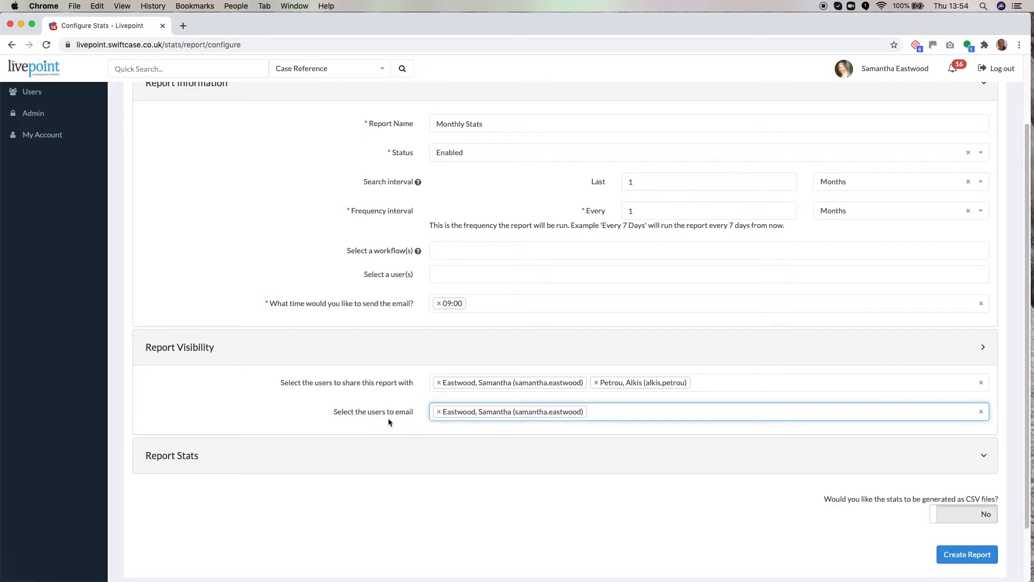
Step: Expand Report Stats and add all nine available stats to the report in their listed order, ending with Average Days Between Statuses: Support Ticket
scroll(403, 410, down, 1)
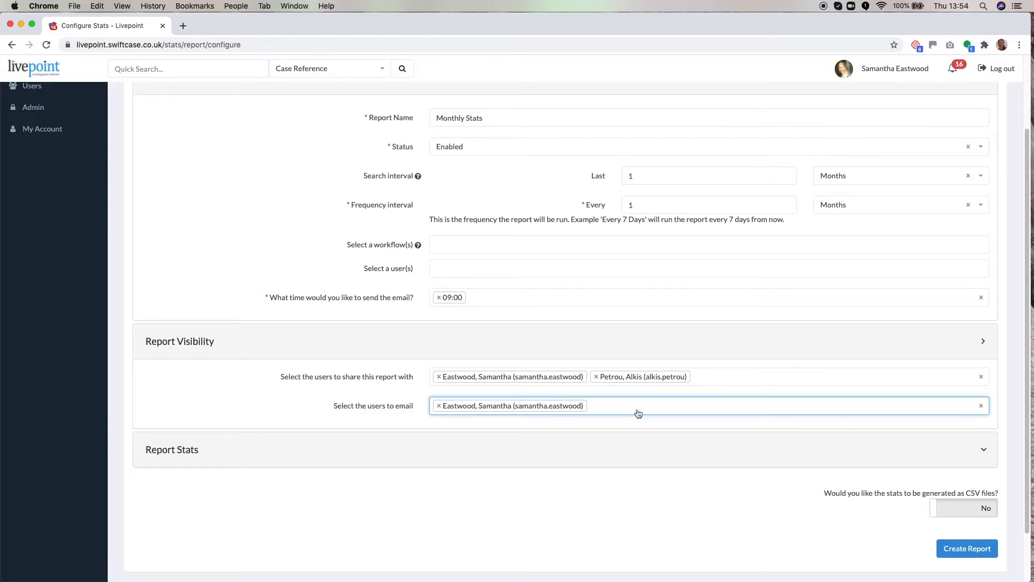
scroll(418, 409, down, 2)
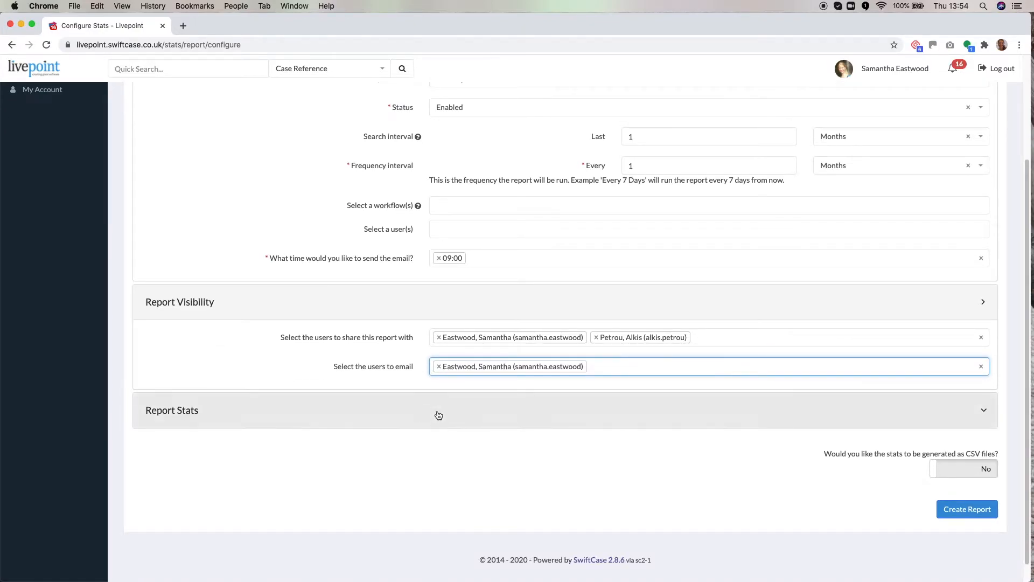
click(438, 414)
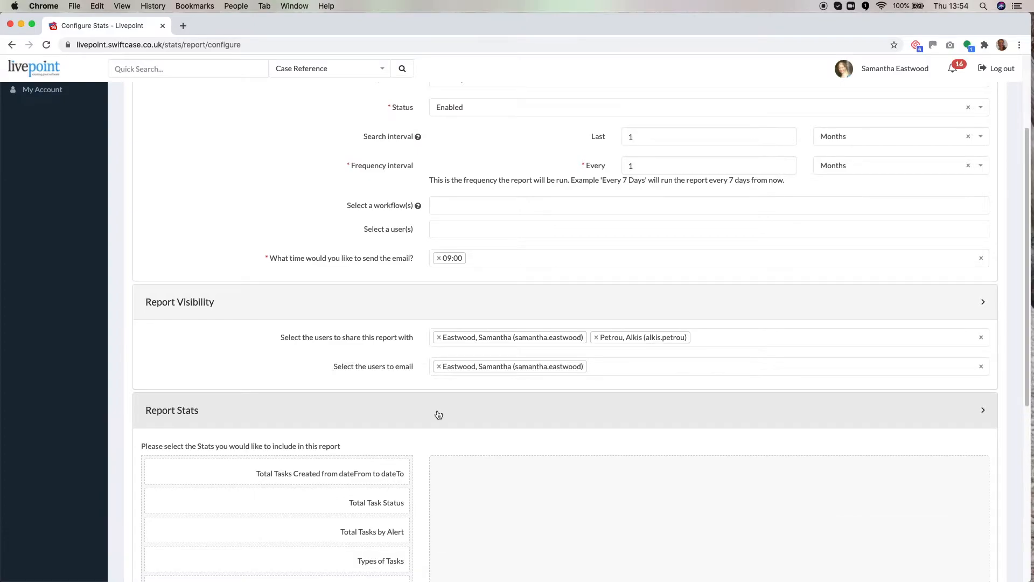
scroll(437, 416, down, 3)
scroll(545, 427, down, 2)
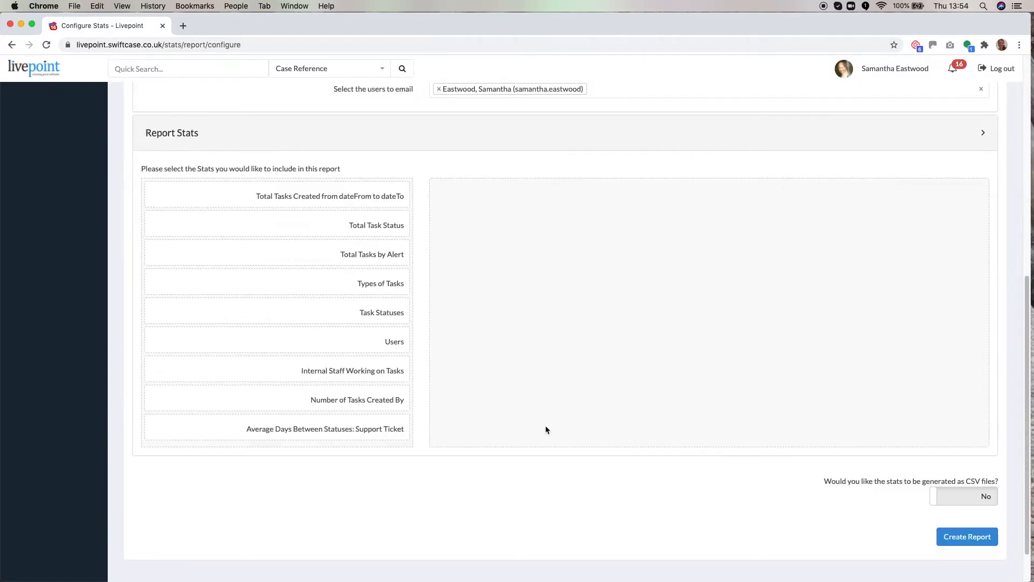
drag(370, 260, 668, 262)
drag(428, 277, 587, 287)
drag(383, 316, 684, 317)
drag(377, 346, 684, 350)
drag(381, 375, 539, 380)
drag(391, 404, 566, 413)
drag(355, 435, 738, 431)
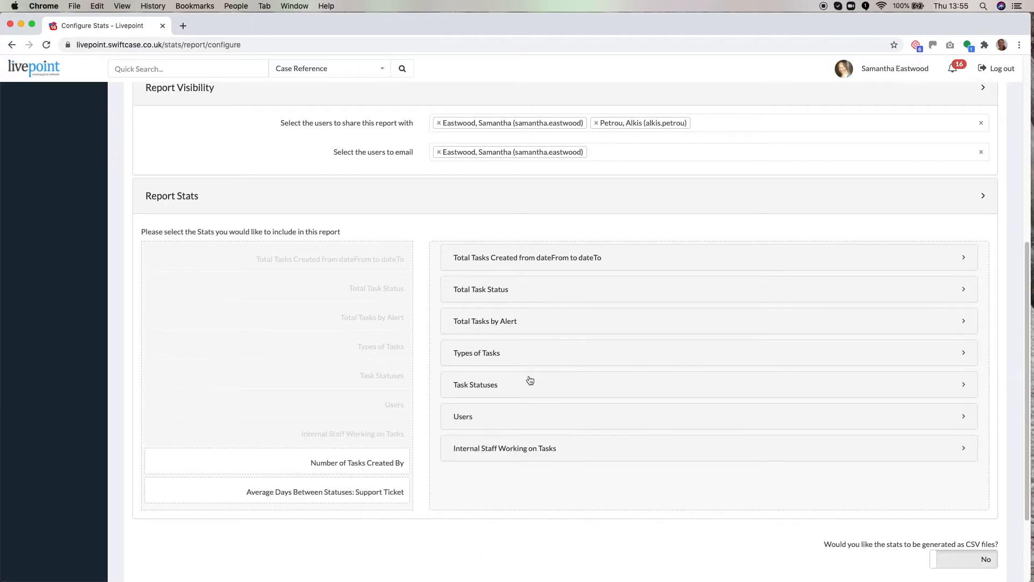
scroll(457, 393, down, 3)
drag(405, 352, 583, 337)
drag(378, 383, 568, 369)
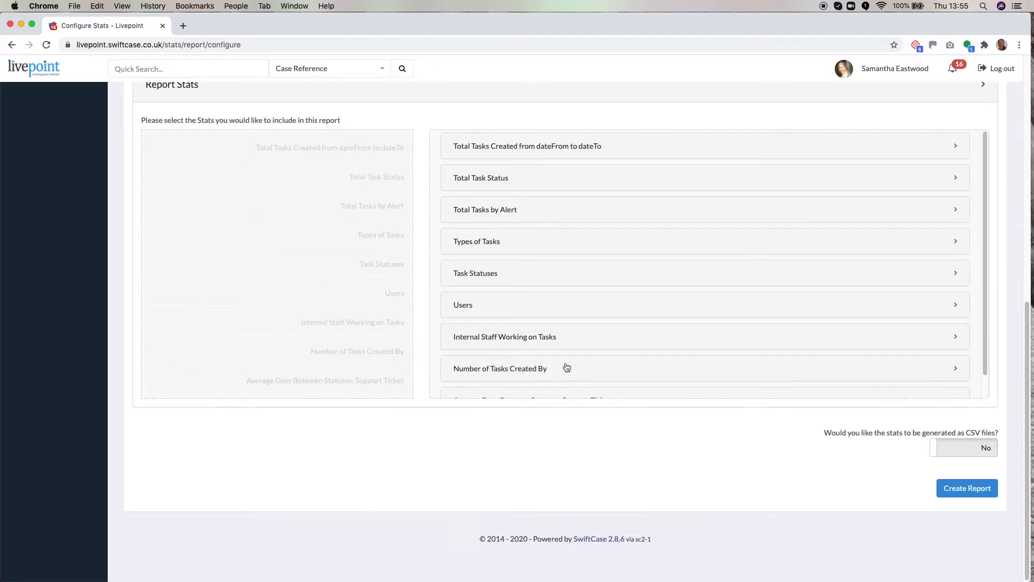
Step: Expand the Total Task Status stat in the report layout and shrink it to about half width
scroll(307, 357, up, 8)
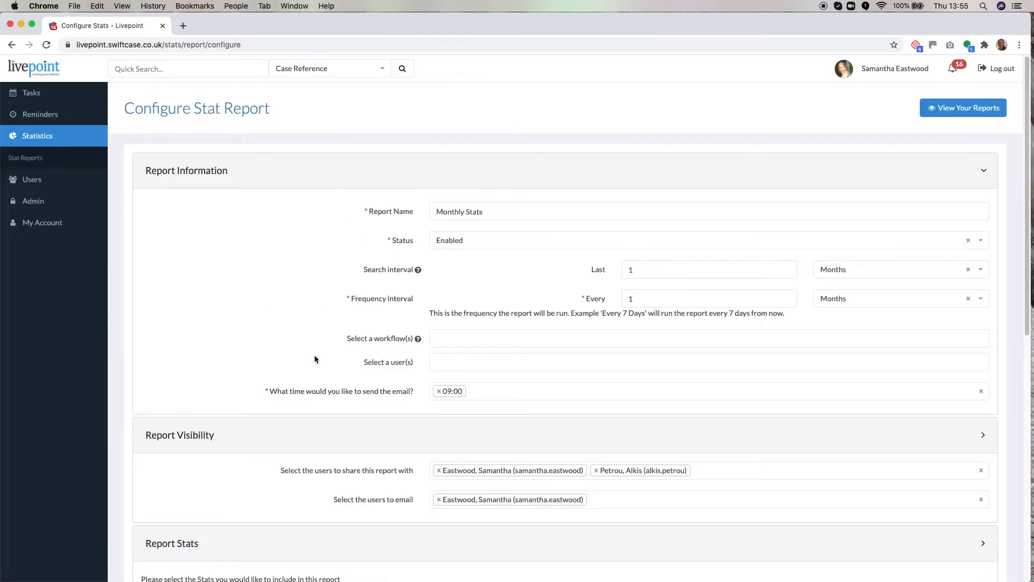
scroll(315, 356, down, 6)
scroll(613, 352, up, 1)
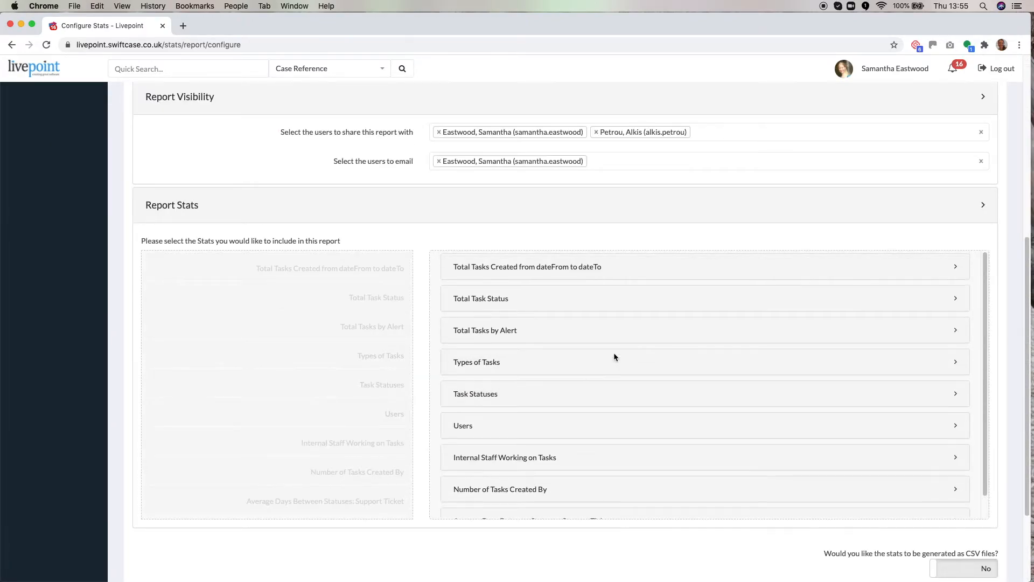
click(509, 299)
click(501, 299)
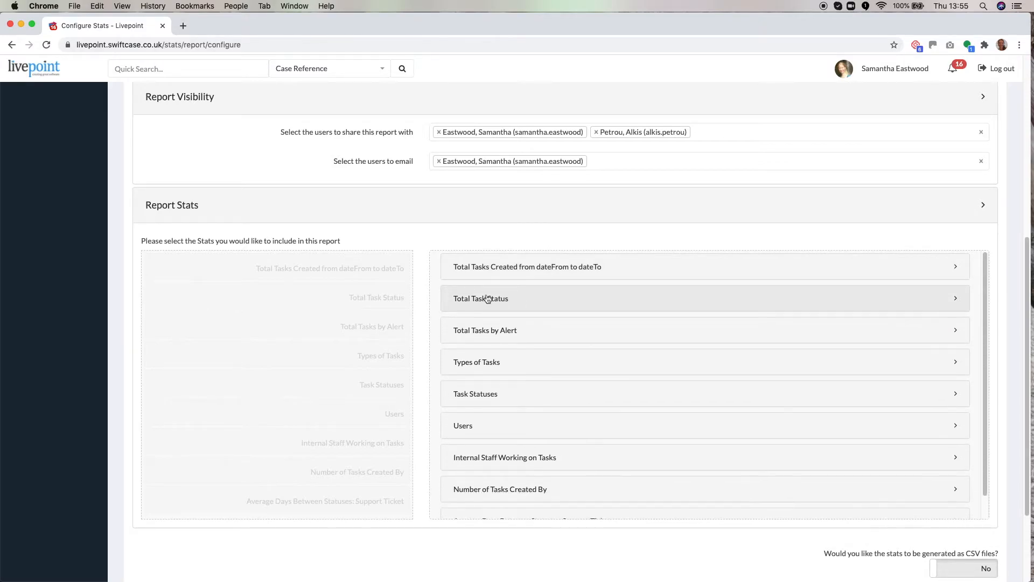
click(922, 310)
click(938, 325)
click(891, 325)
click(845, 327)
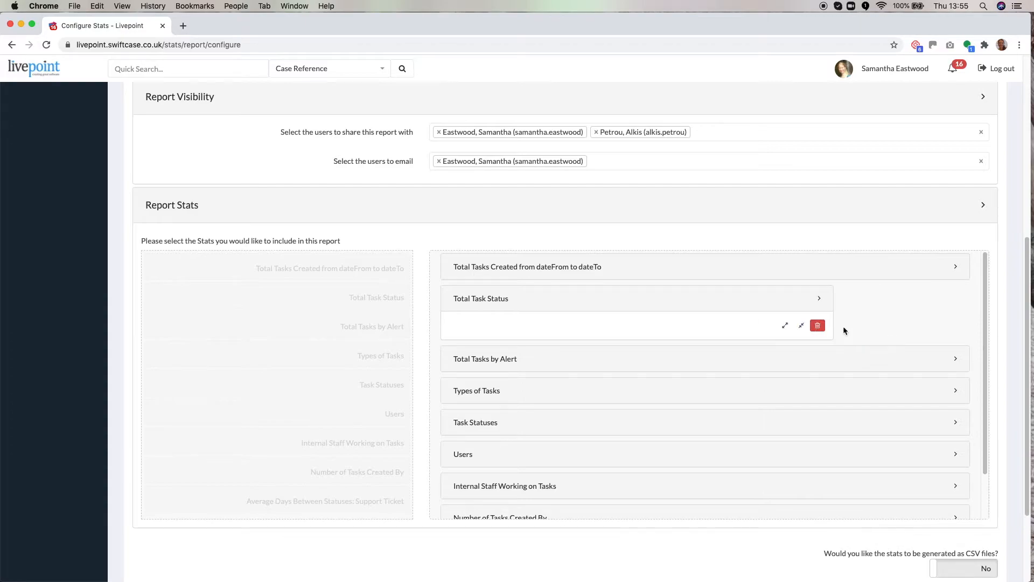
click(801, 326)
click(754, 327)
click(706, 326)
Step: Expand the Total Tasks by Alert stat and shrink it to half width so it sits beside Total Task Status
click(669, 358)
click(939, 387)
click(893, 387)
click(846, 387)
click(802, 386)
click(756, 386)
click(709, 387)
Step: Expand the Types of Tasks stat and shrink it to about a third of the layout width
click(738, 360)
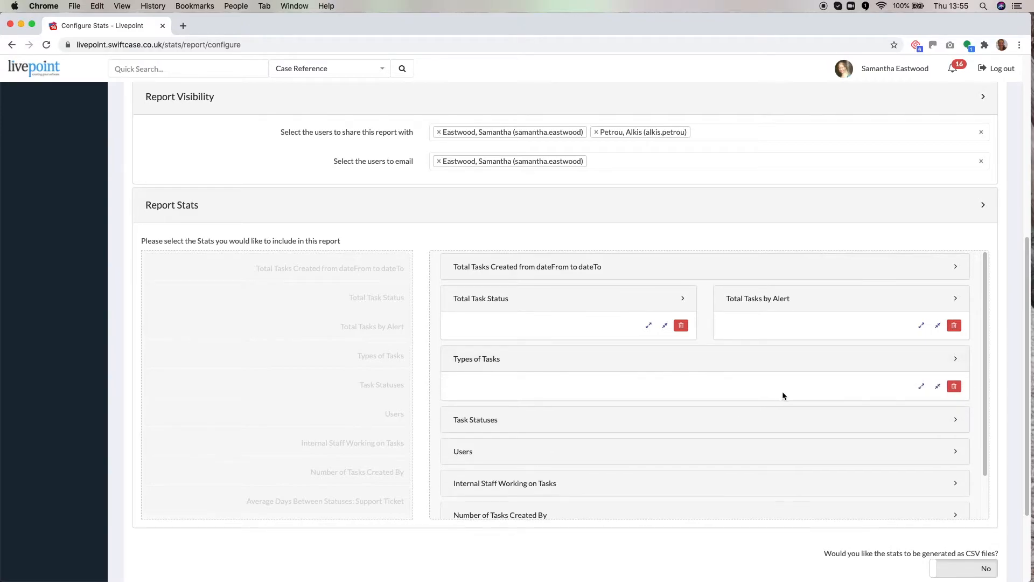
scroll(783, 396, down, 1)
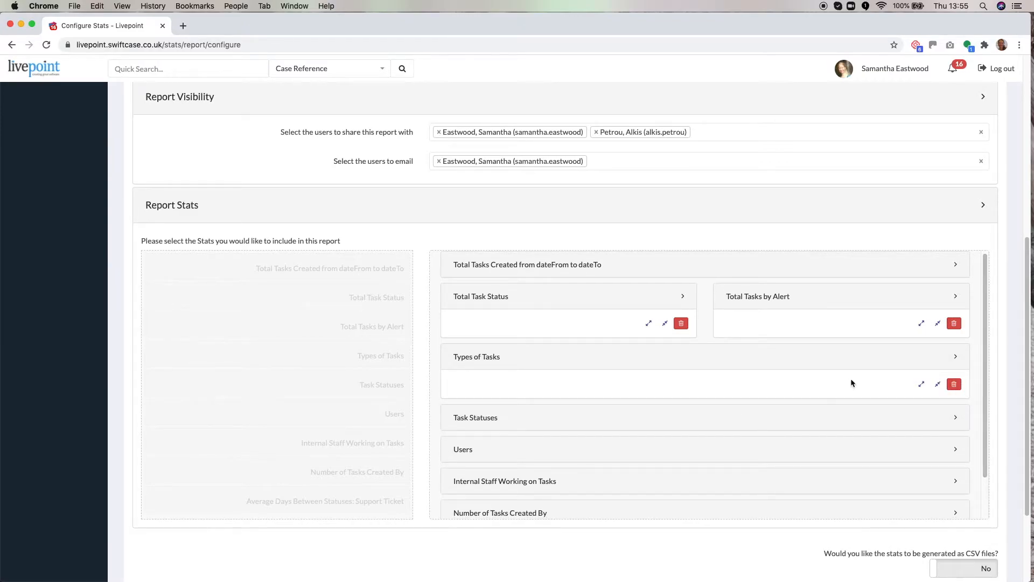
click(937, 384)
click(892, 384)
click(847, 384)
click(802, 384)
click(757, 384)
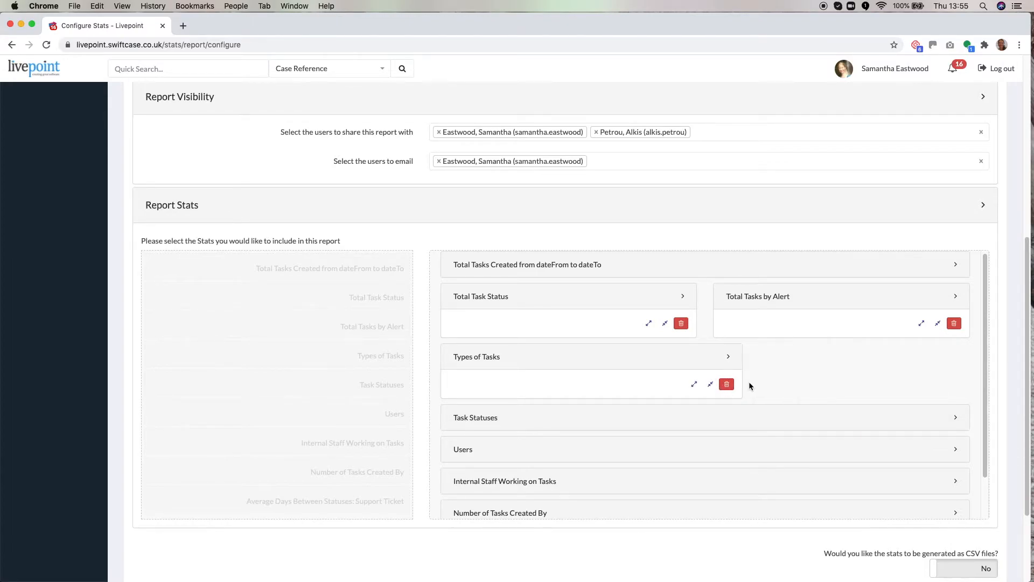
click(711, 384)
click(664, 384)
click(619, 384)
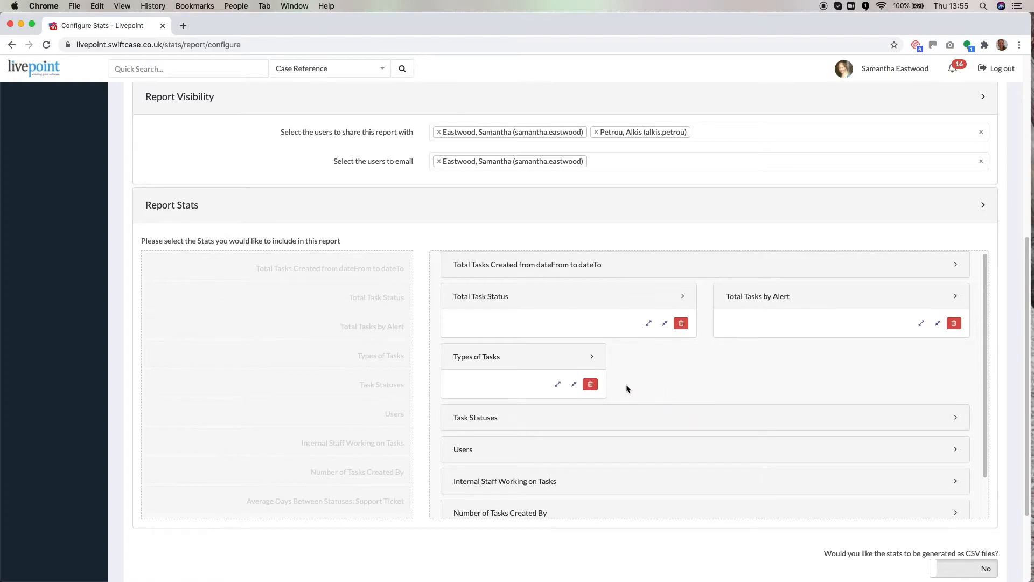
Step: Expand the Task Statuses stat and shrink it to about a third of the layout width, beside Types of Tasks
click(646, 416)
click(938, 445)
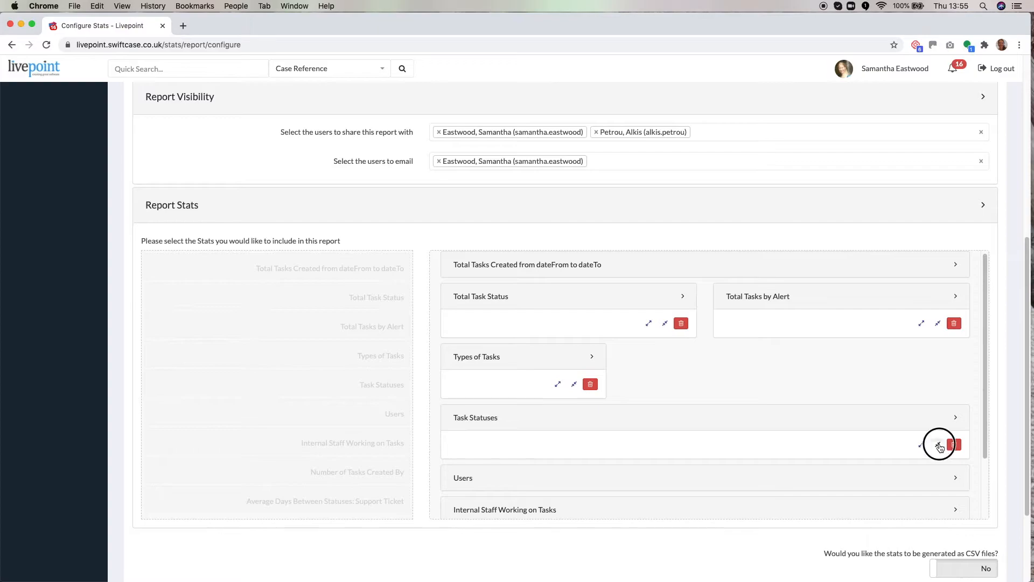
click(892, 445)
click(847, 445)
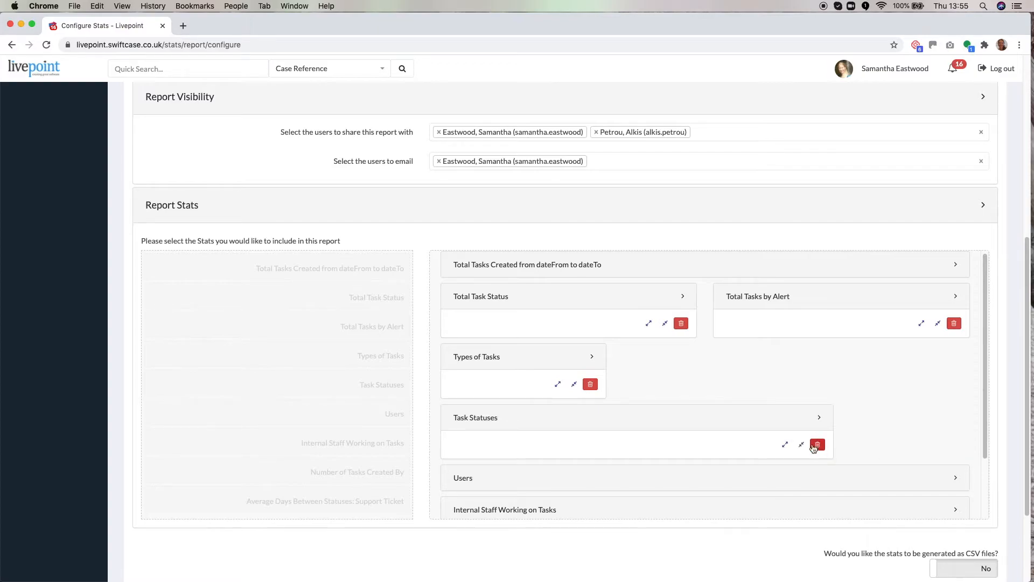
click(801, 444)
click(938, 384)
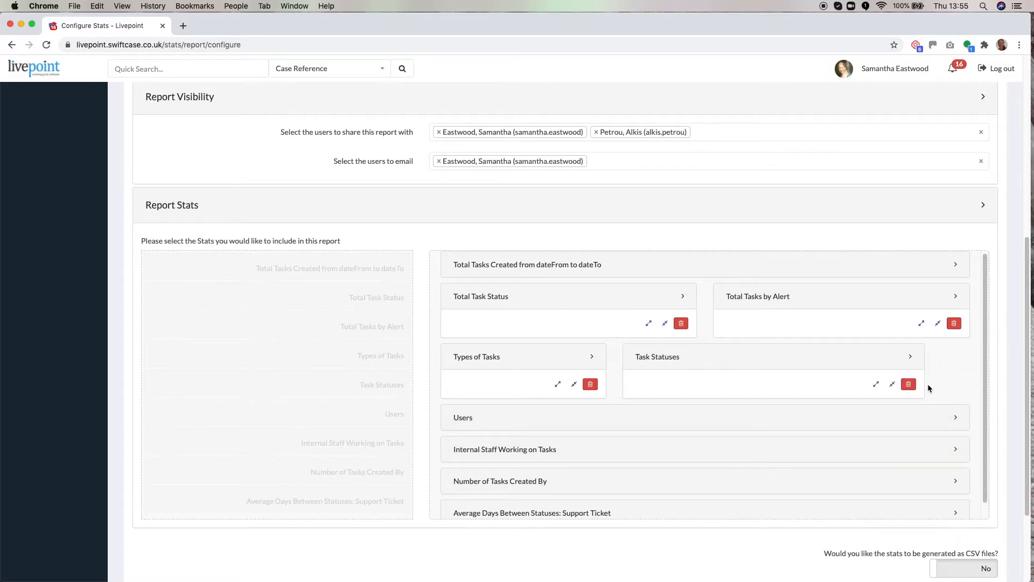
click(892, 384)
click(847, 384)
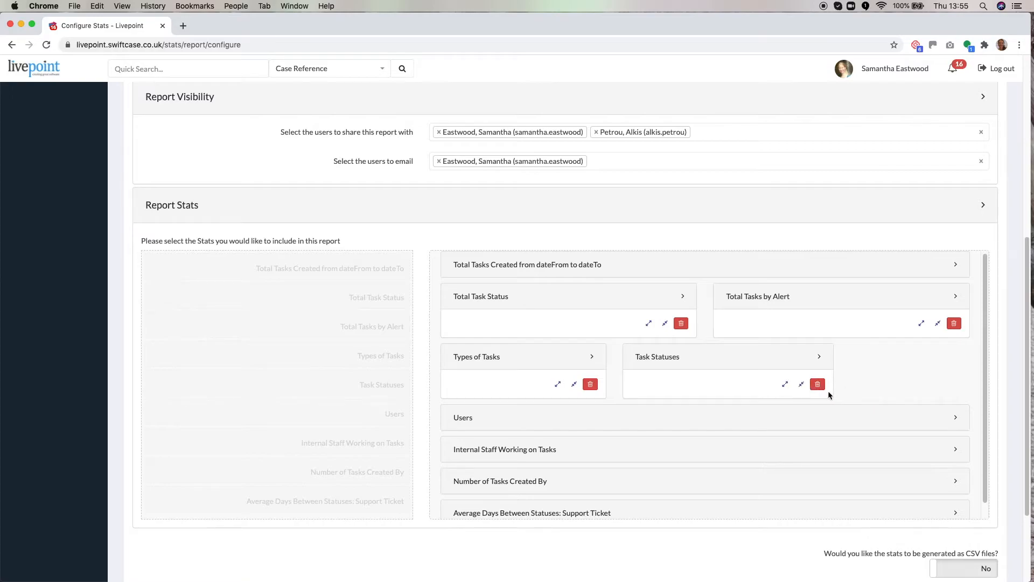
click(801, 384)
Step: Expand the Users stat and shrink it to about a third width so it completes the row with Task Statuses
click(817, 419)
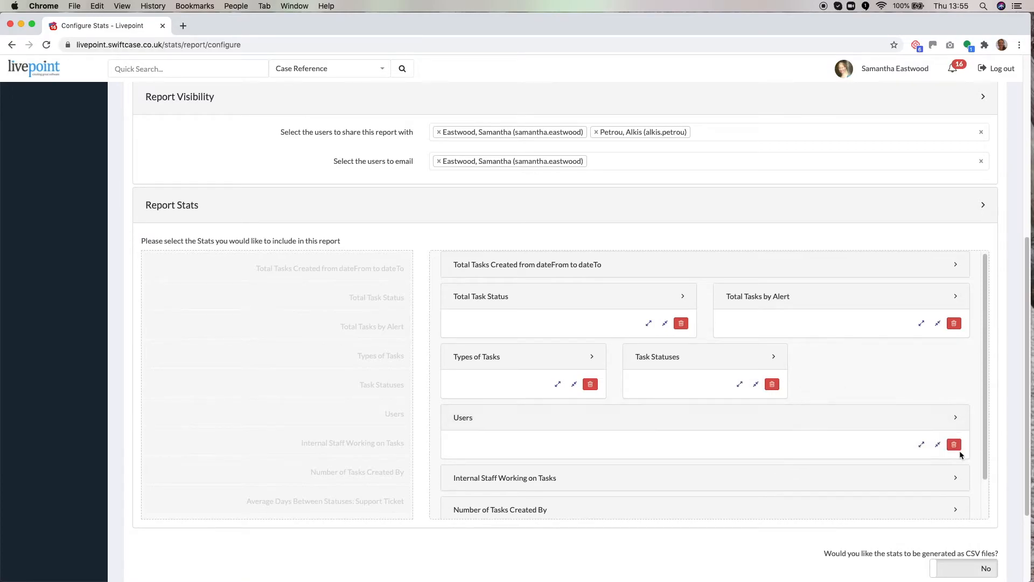
click(937, 445)
click(893, 444)
click(847, 444)
click(801, 444)
click(755, 444)
click(710, 444)
click(665, 445)
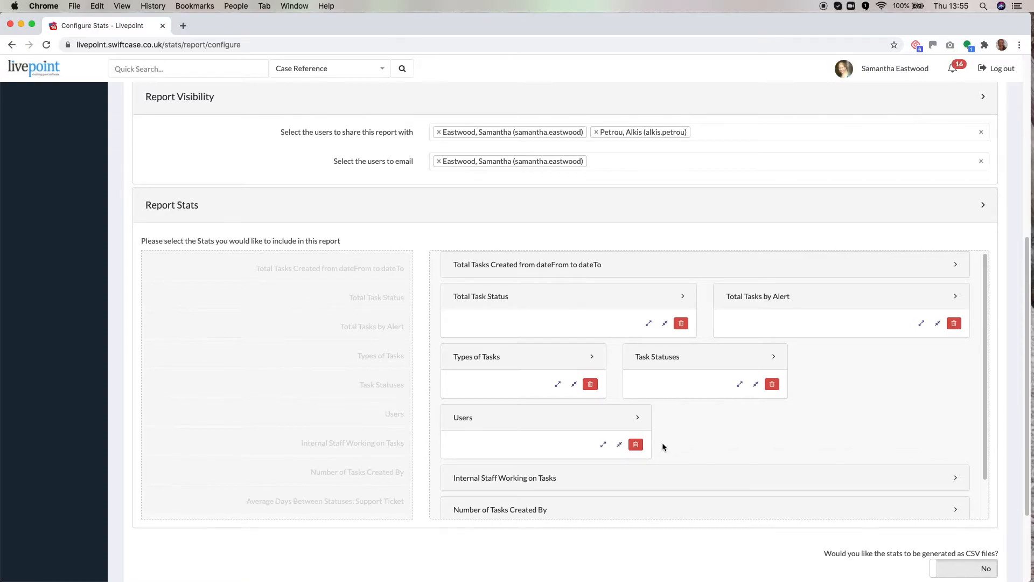
click(619, 445)
Step: Expand the Internal Staff Working on Tasks stat and shrink it to about half of the layout width
scroll(762, 419, down, 1)
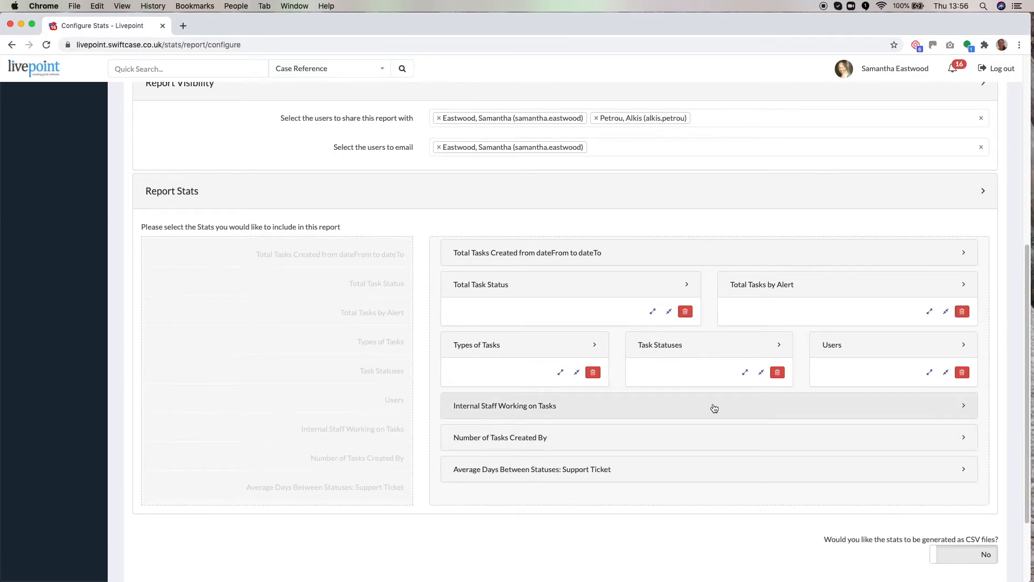
click(694, 408)
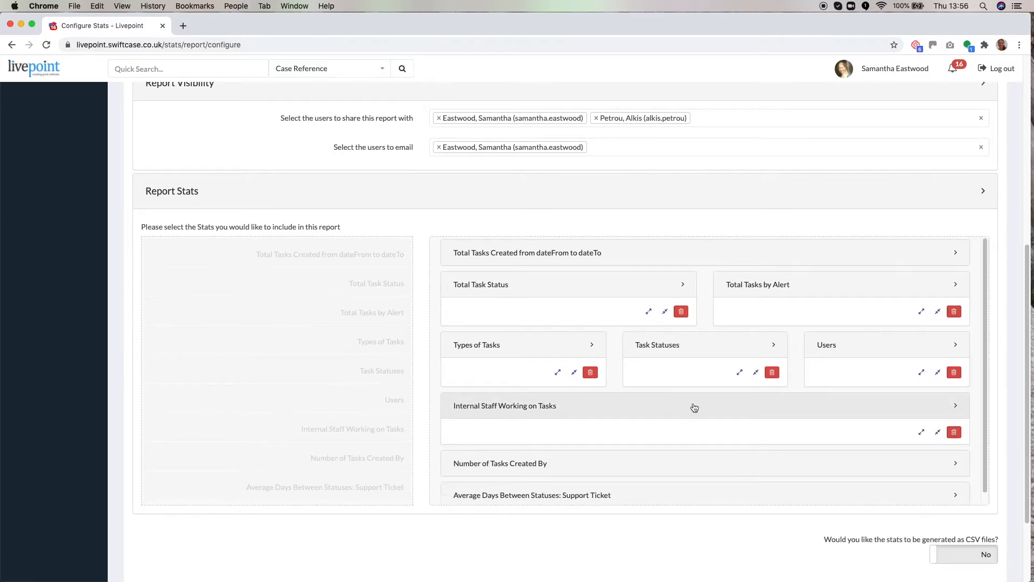
click(925, 407)
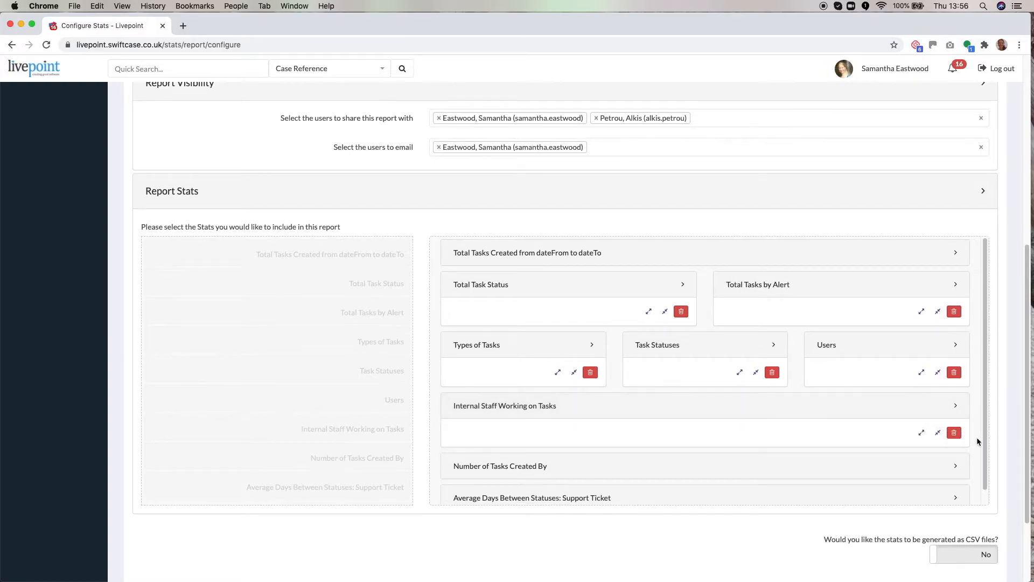
click(937, 432)
click(893, 433)
click(850, 433)
click(798, 434)
click(755, 434)
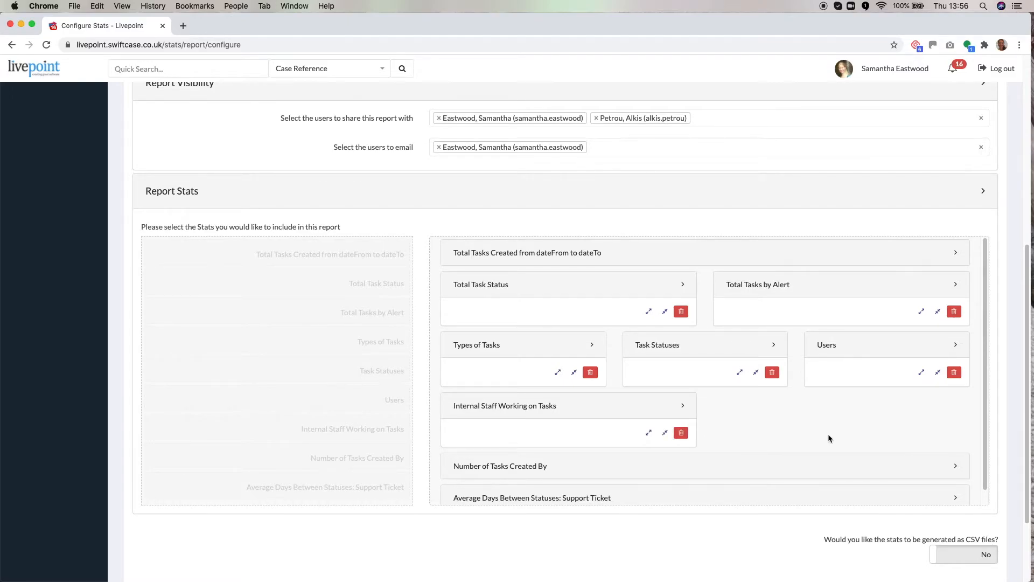
Step: Expand the Number of Tasks Created By stat and shrink it to half width beside Internal Staff Working on Tasks
click(793, 463)
scroll(862, 425, down, 2)
click(937, 451)
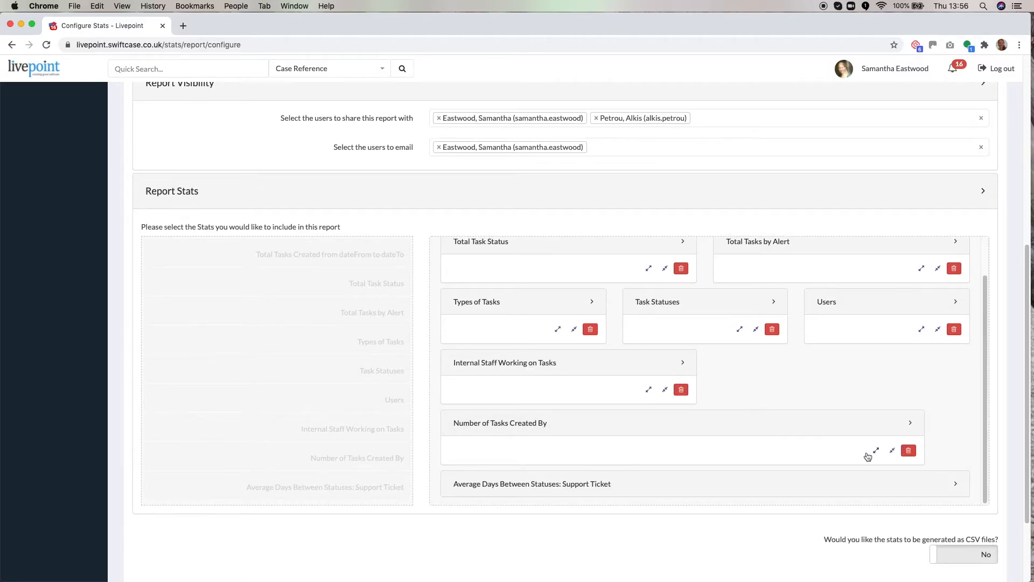
click(893, 451)
click(847, 451)
click(802, 450)
click(757, 451)
click(712, 451)
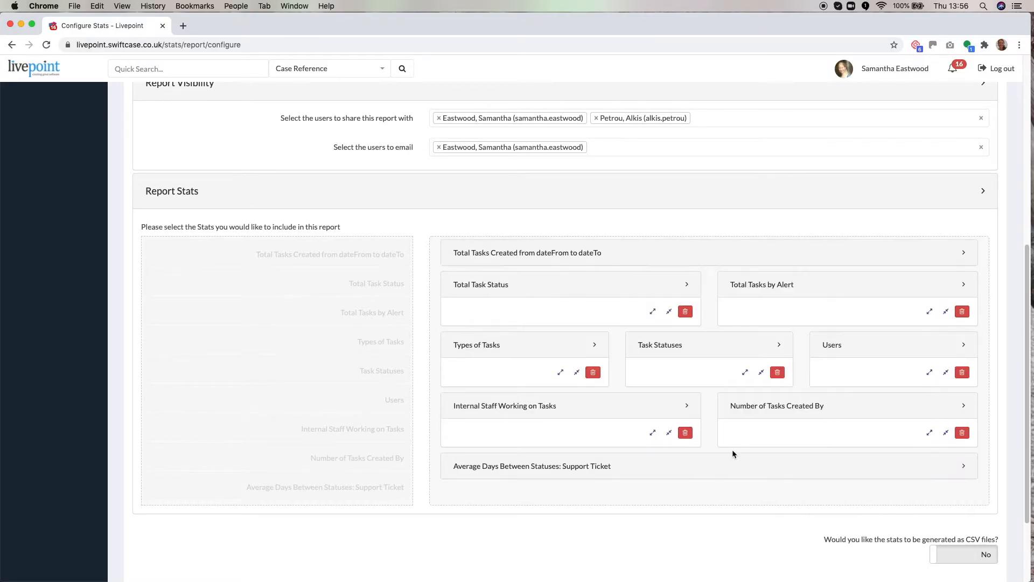
Step: Review the finished stat layout and CSV option, and create the report
scroll(713, 471, down, 1)
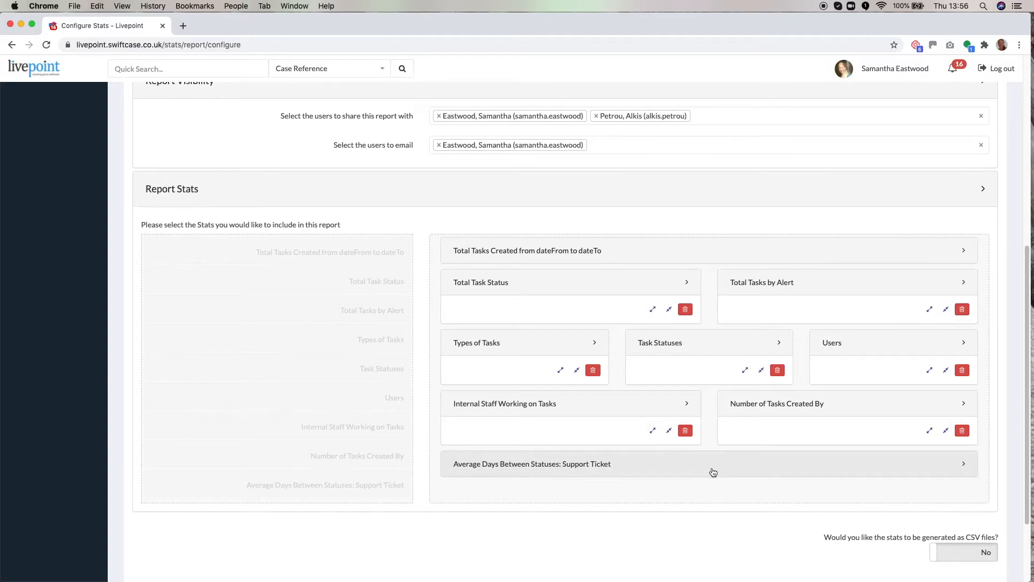
scroll(742, 459, up, 3)
scroll(743, 459, down, 5)
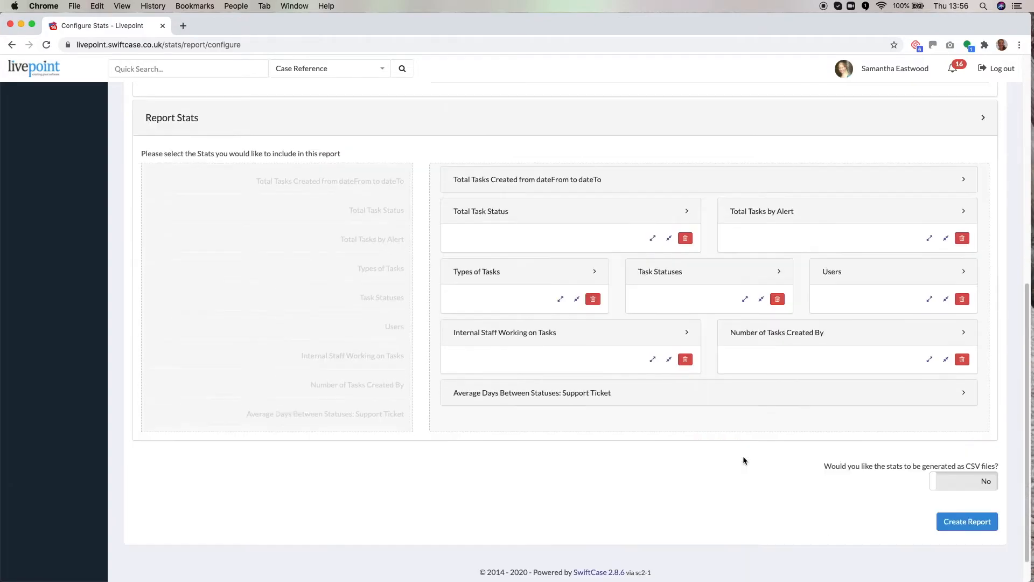
scroll(739, 454, down, 1)
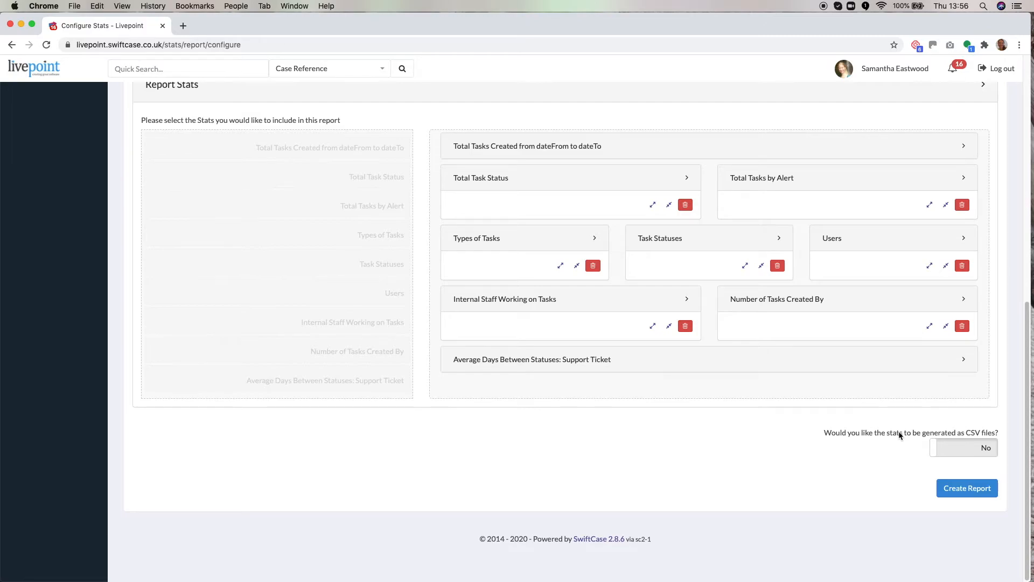
scroll(751, 329, up, 1)
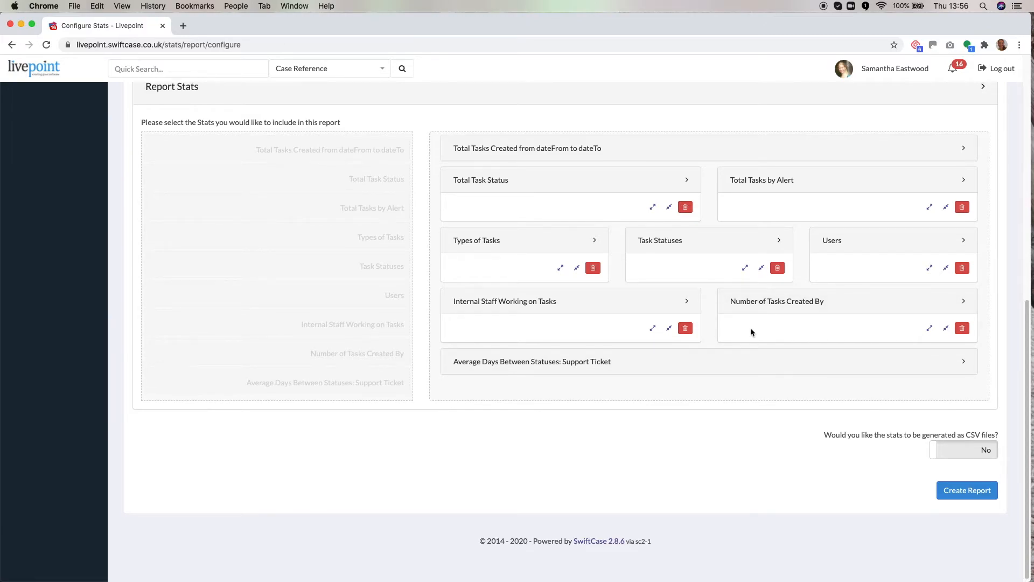
scroll(808, 334, up, 1)
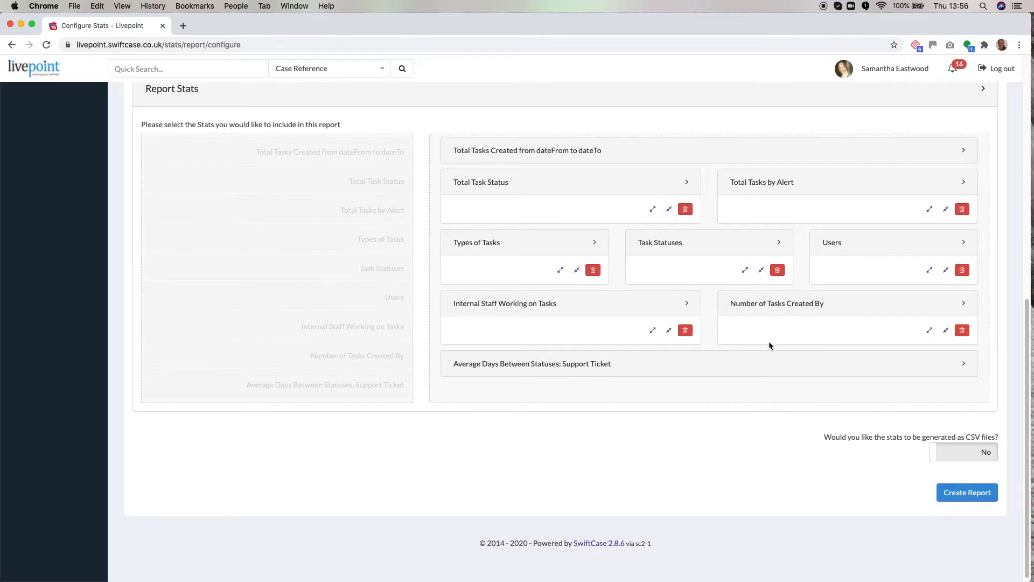
scroll(718, 302, up, 2)
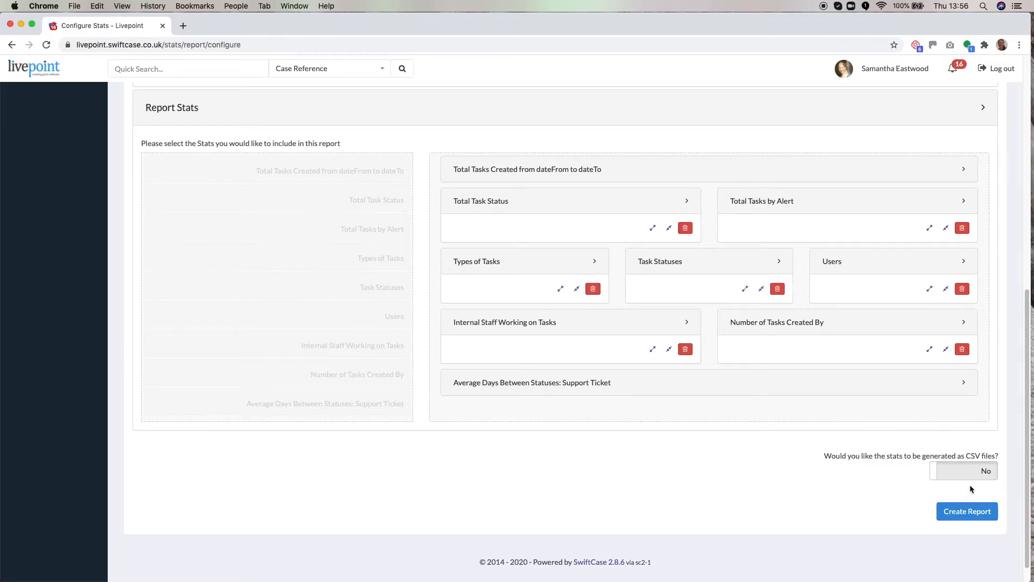
click(977, 512)
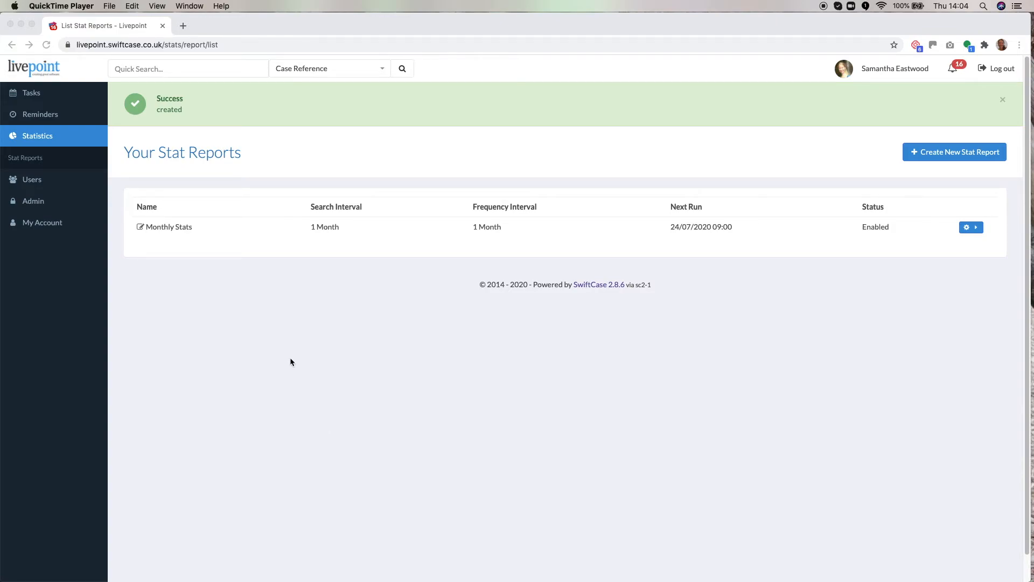
Step: Refresh the stat reports list and open the last report generated for Monthly Stats
click(594, 248)
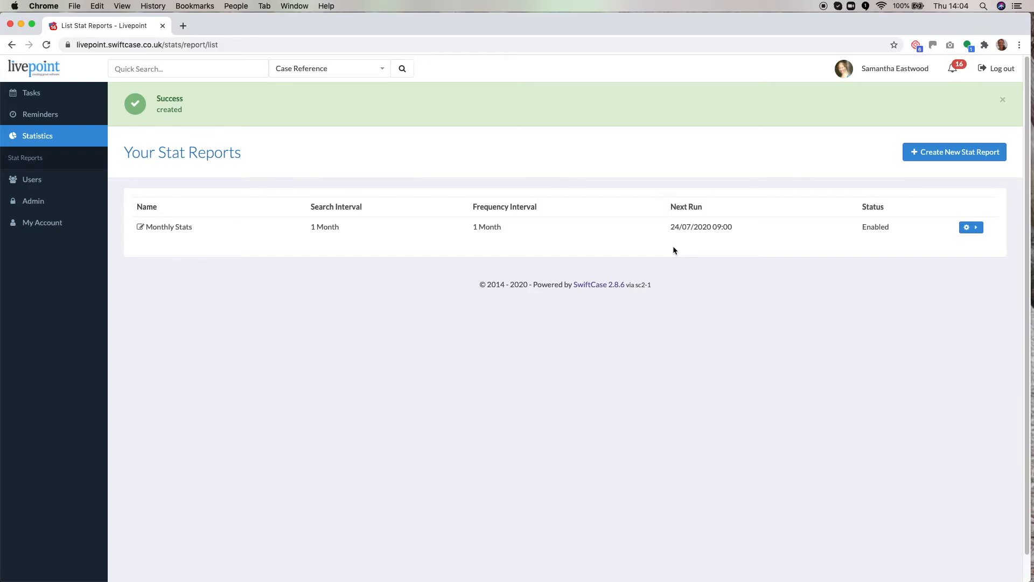
click(46, 45)
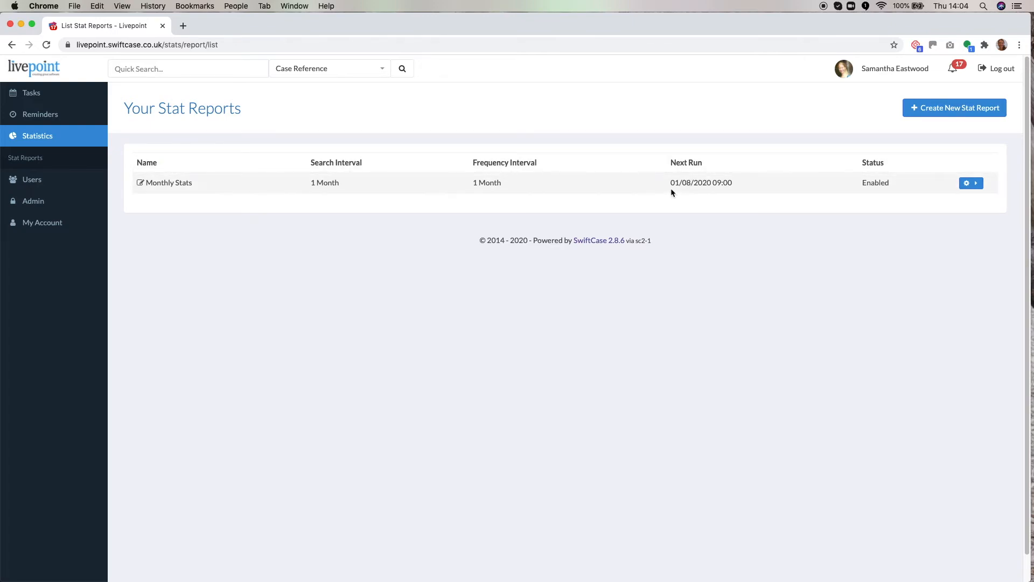
click(975, 185)
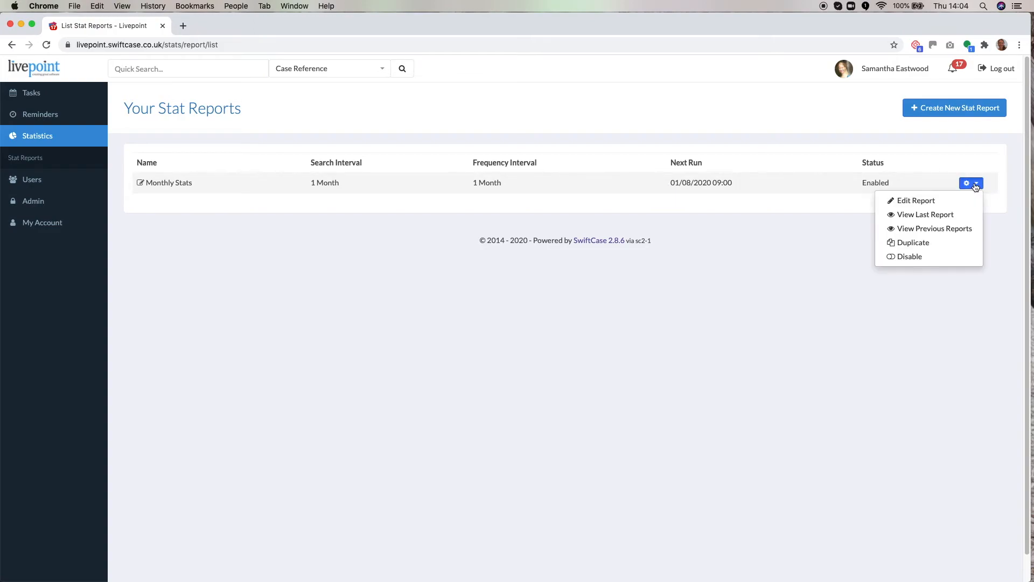
click(938, 215)
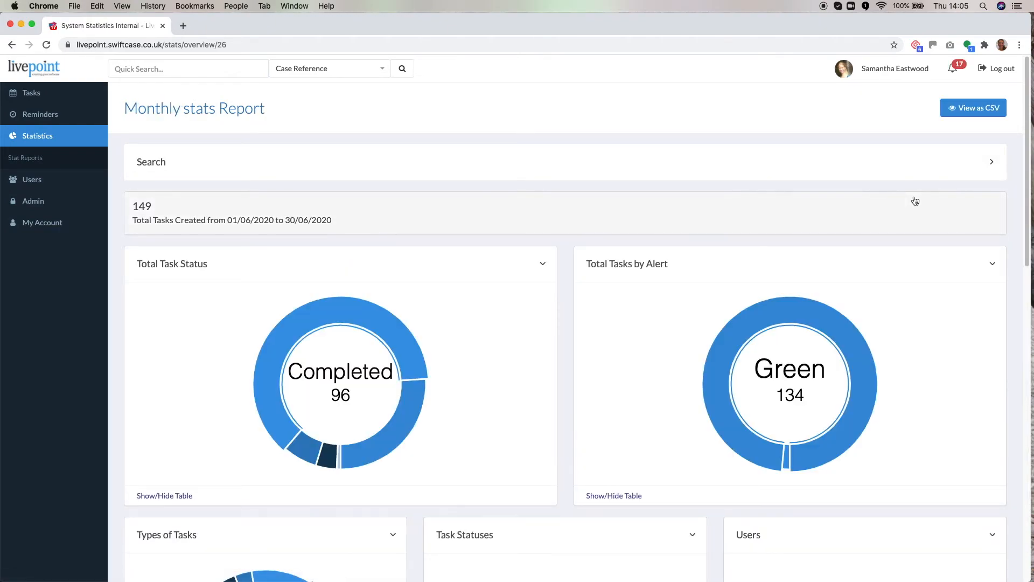
Step: Look through the whole monthly stats report, from the total task charts to the average days gauges
scroll(914, 201, down, 5)
scroll(914, 201, down, 10)
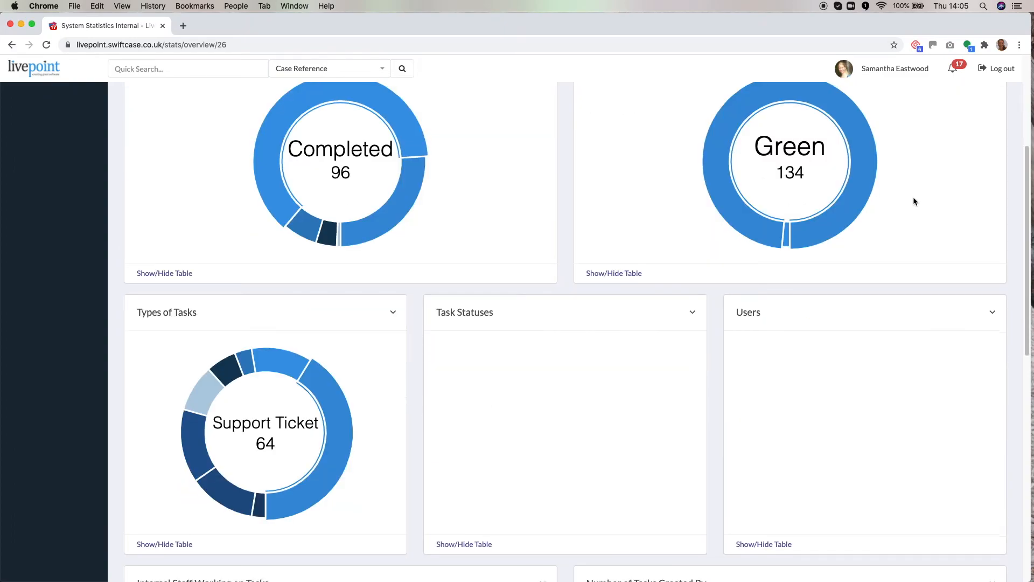
scroll(914, 201, down, 3)
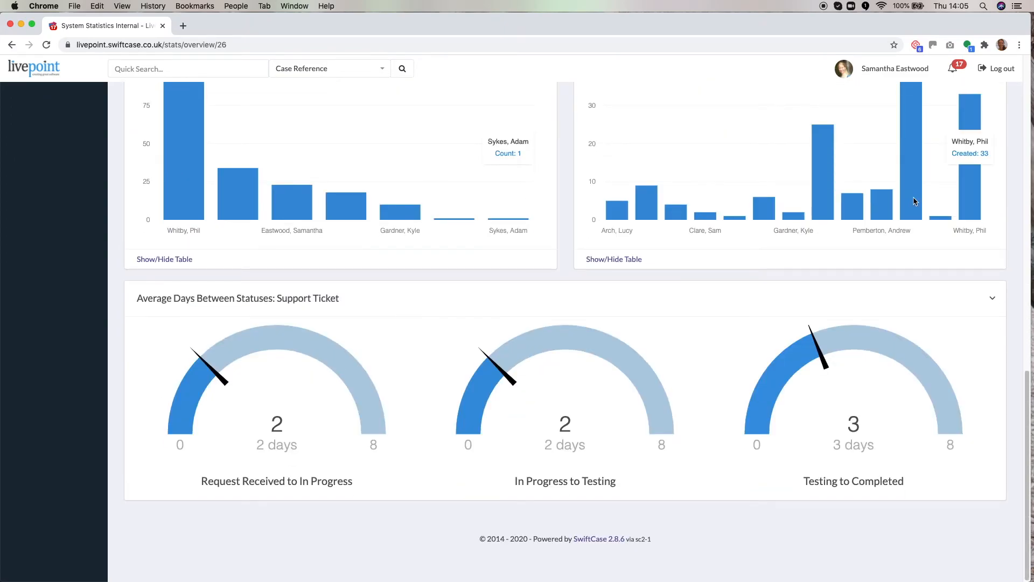
scroll(914, 202, up, 15)
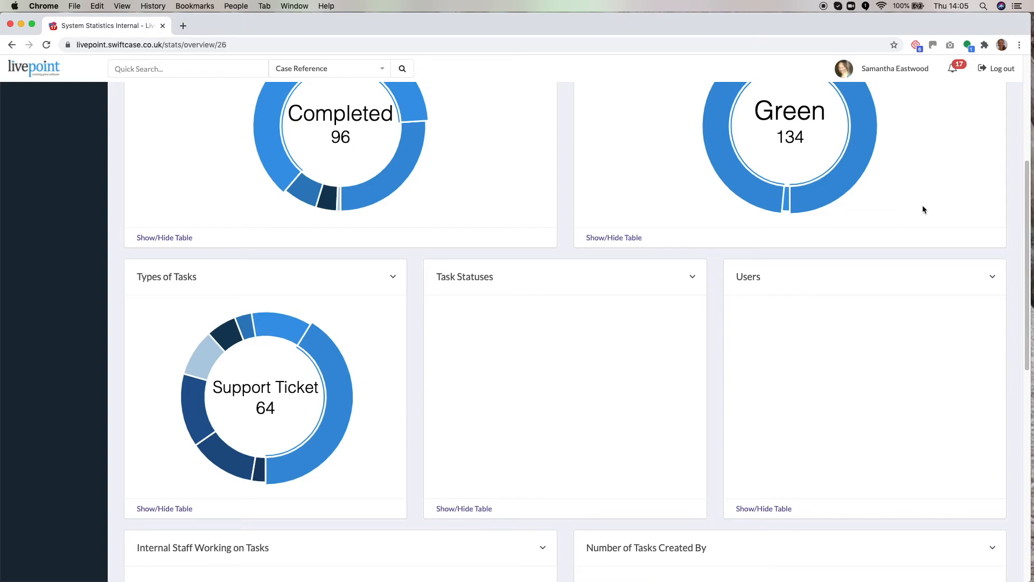
scroll(924, 209, up, 2)
scroll(927, 195, down, 2)
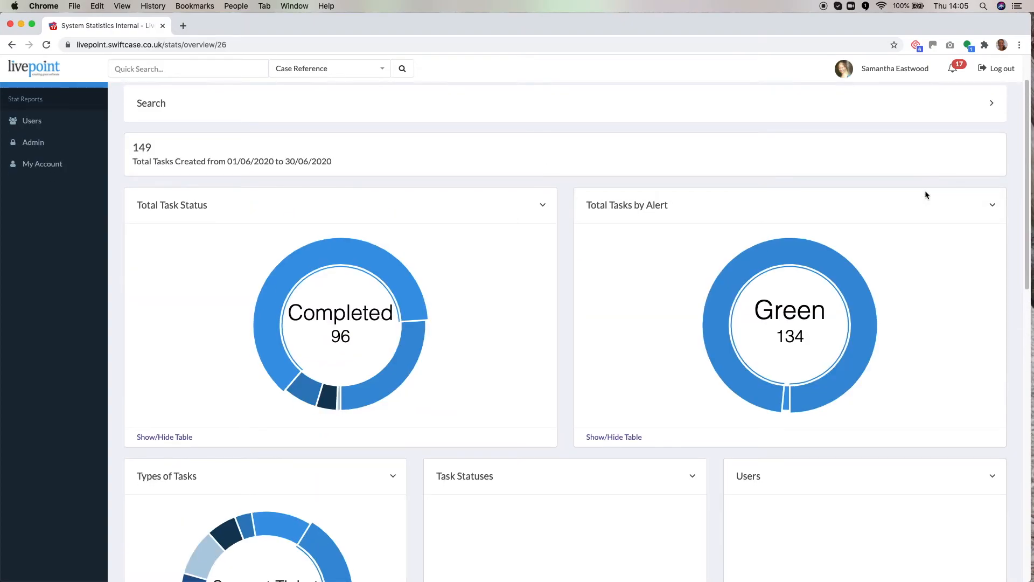
Step: Drill down from the Support Ticket task type into its Completed status and examine the counts per user
scroll(351, 274, down, 1)
scroll(351, 278, down, 3)
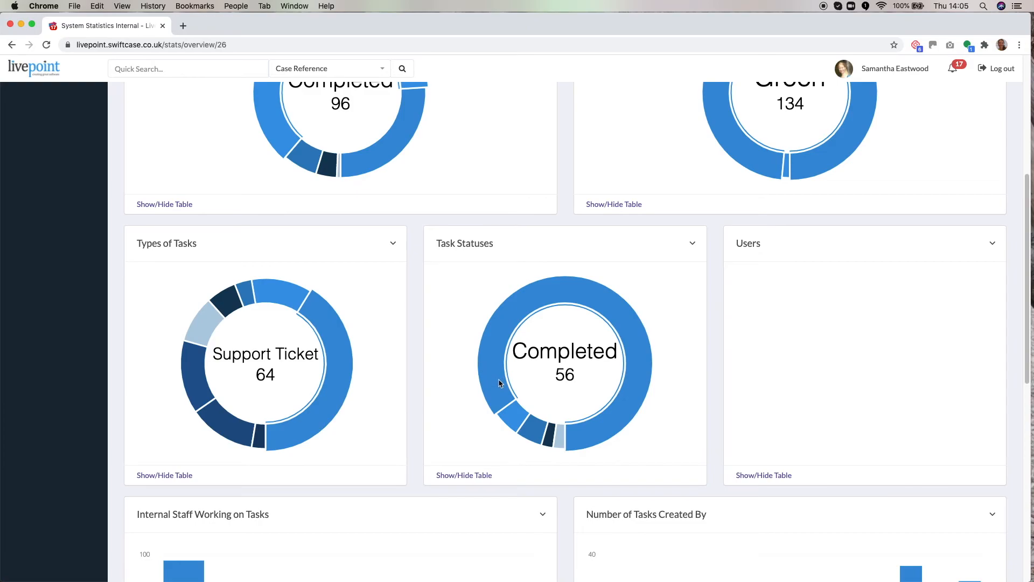
mouse_move(516, 416)
mouse_move(849, 366)
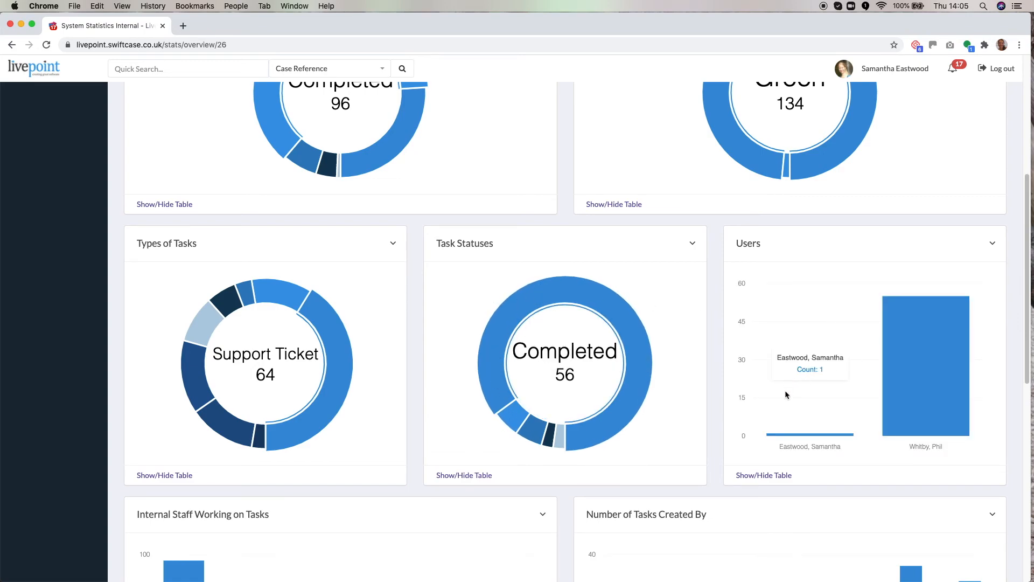
mouse_move(905, 407)
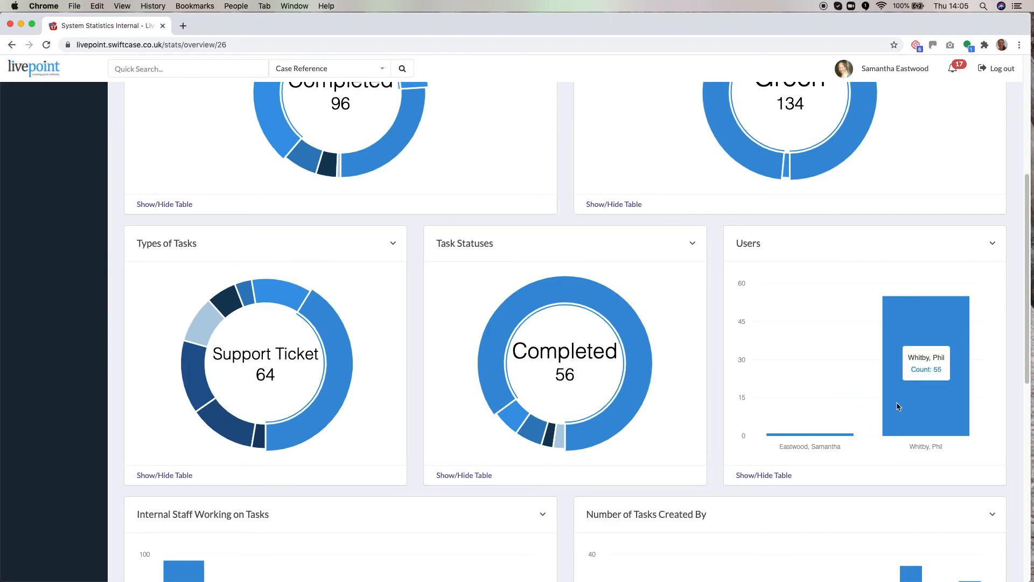
scroll(862, 406, down, 1)
mouse_move(822, 406)
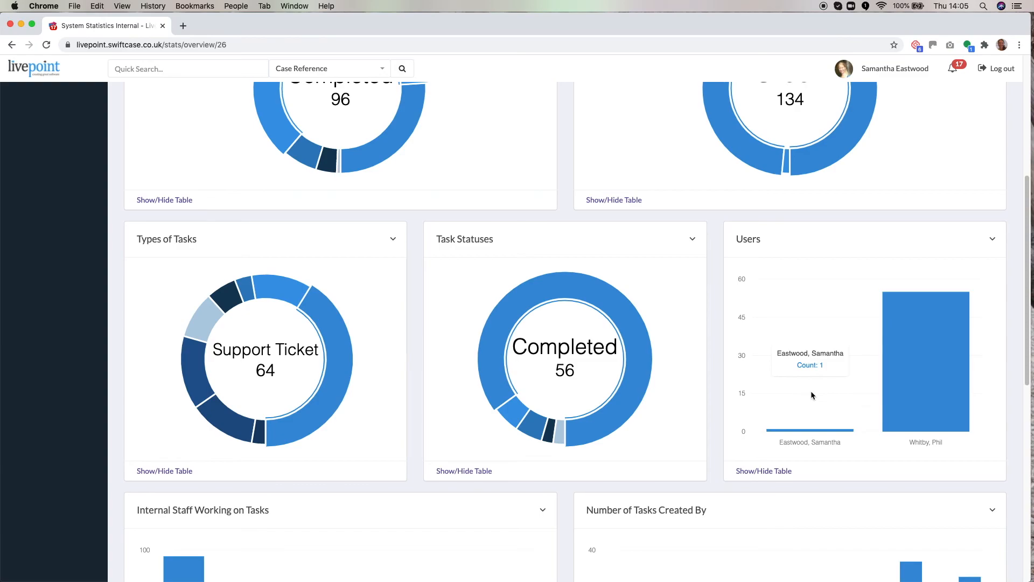
Step: Examine the Internal Staff Working on Tasks and Number of Tasks Created By charts and the Support Ticket average days gauges
scroll(811, 394, down, 5)
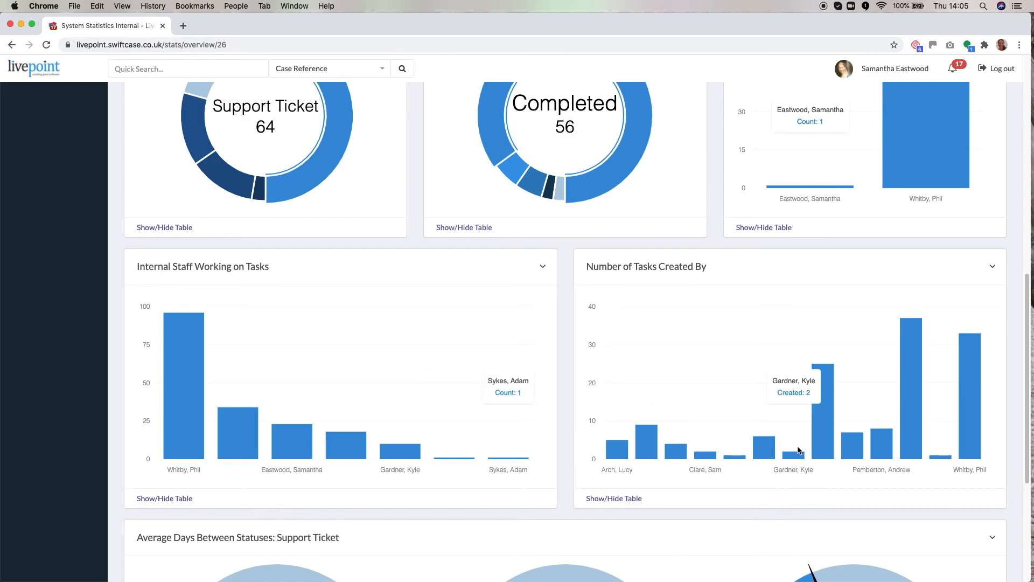
scroll(795, 450, down, 1)
scroll(673, 458, down, 5)
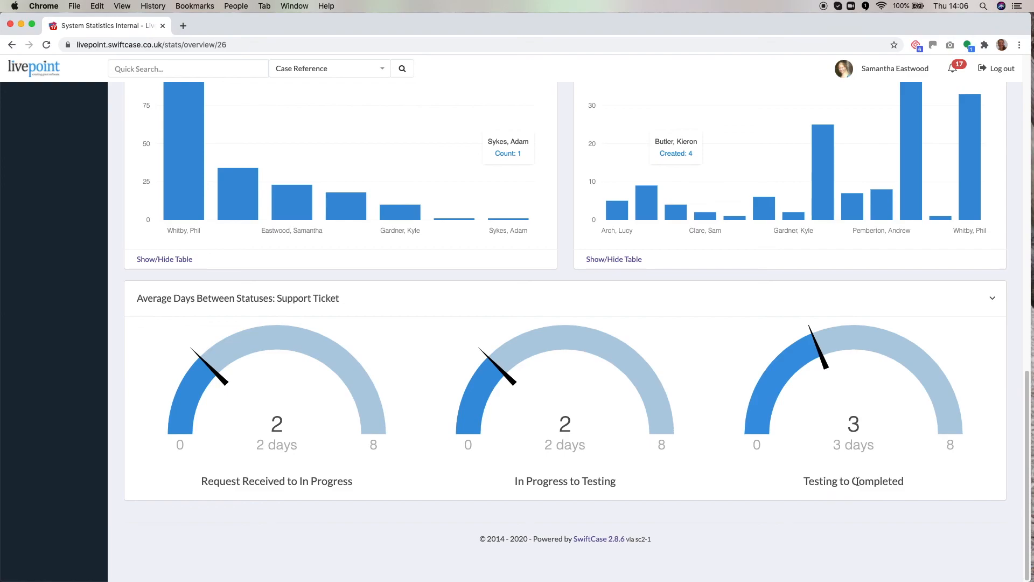
scroll(860, 482, up, 1)
scroll(860, 482, up, 10)
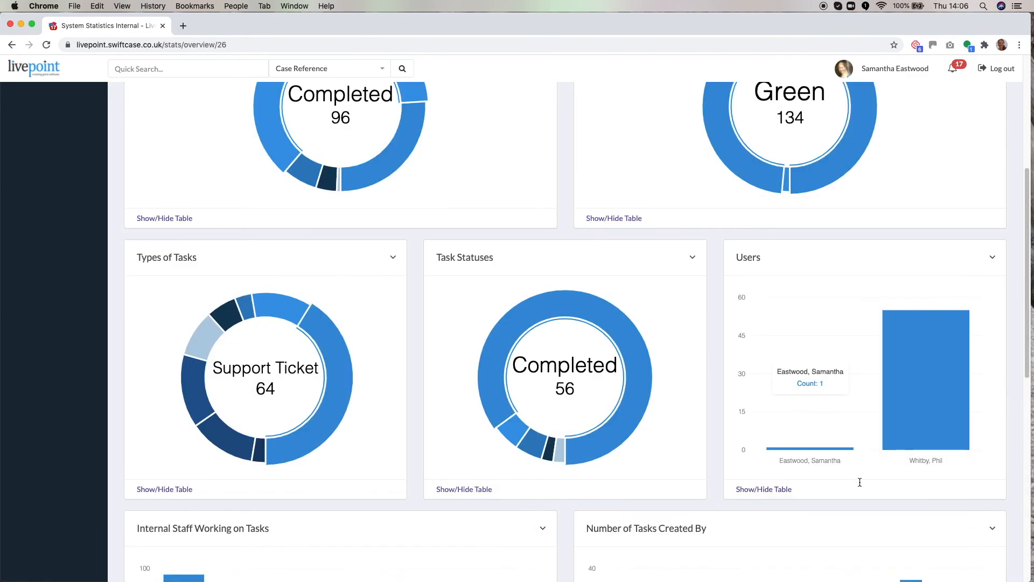